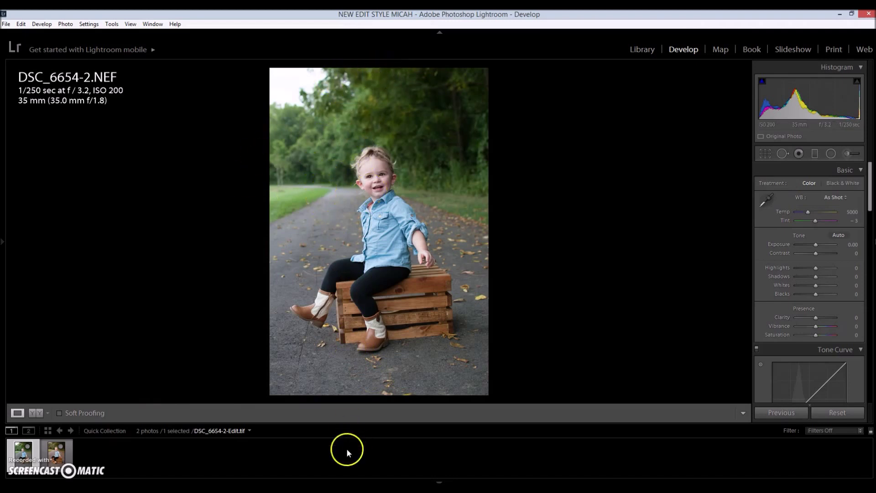
# - After comparing with the edited TIFF, rotate DSC_6654-2.NEF 4.06° in the crop and apply it
pyautogui.click(54, 459)
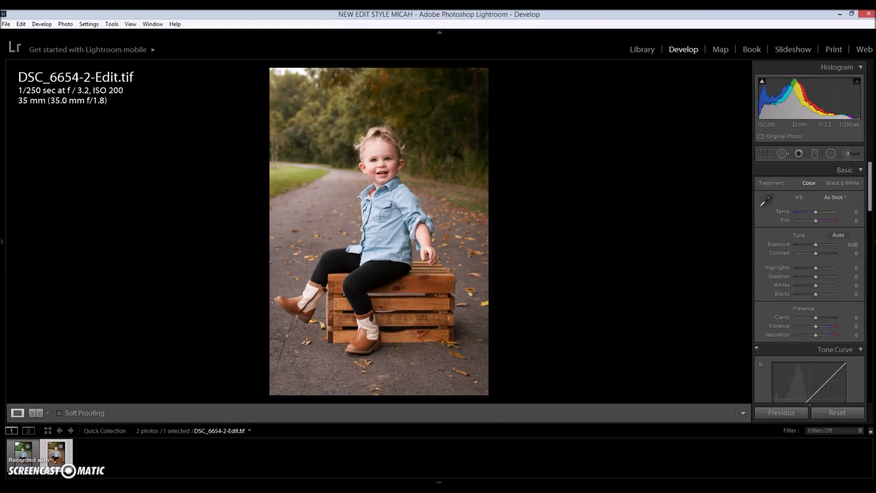
pyautogui.click(20, 449)
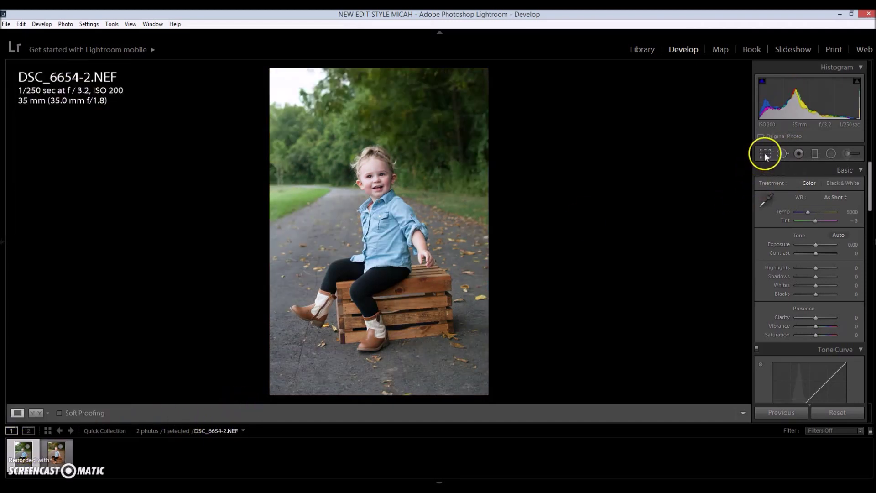
pyautogui.click(765, 154)
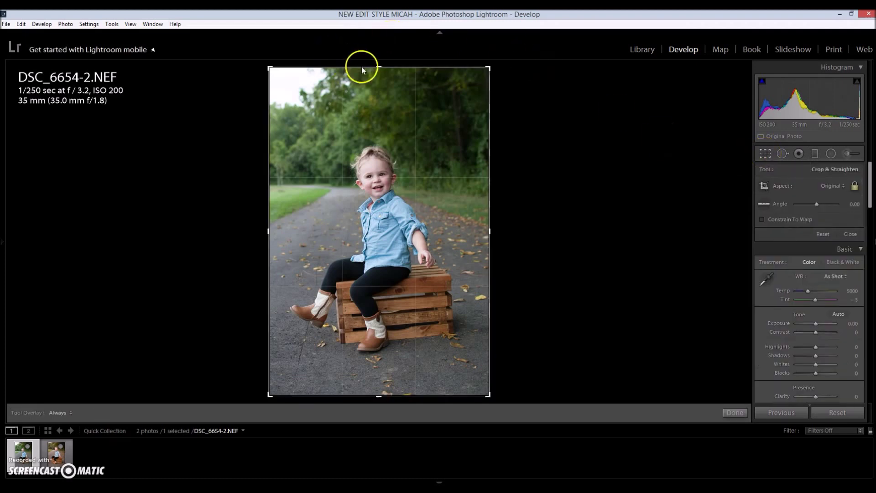
pyautogui.moveTo(377, 64); pyautogui.dragTo(387, 56)
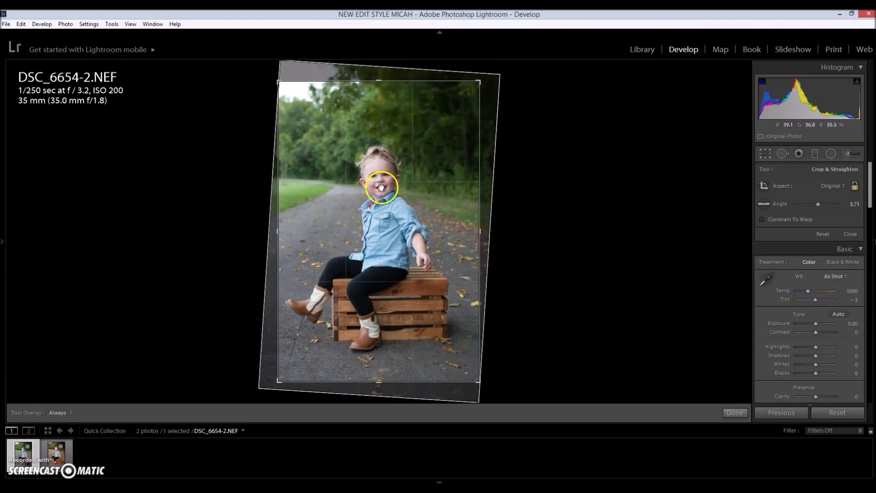
pyautogui.moveTo(382, 166); pyautogui.dragTo(384, 179)
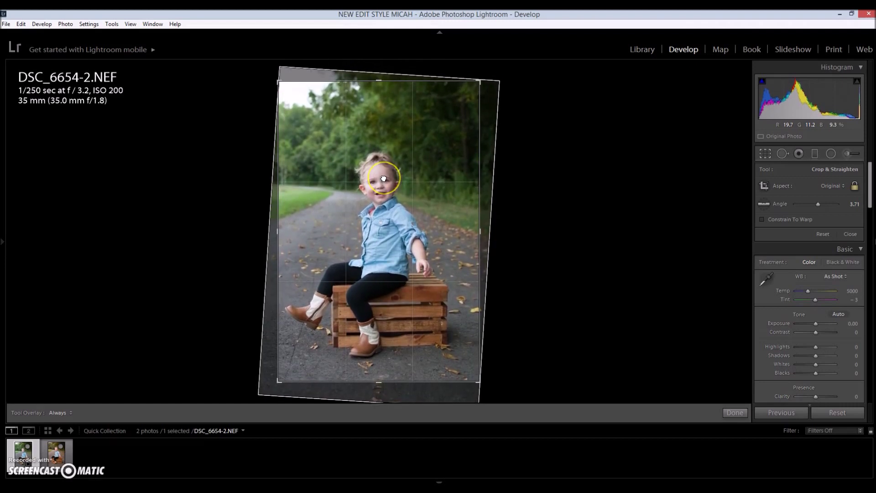
pyautogui.moveTo(392, 96); pyautogui.dragTo(371, 73)
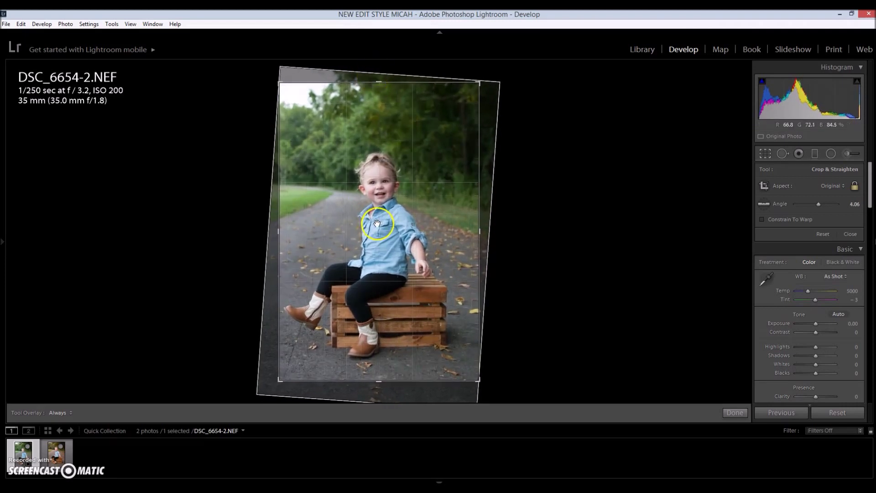
pyautogui.moveTo(378, 224); pyautogui.dragTo(378, 222)
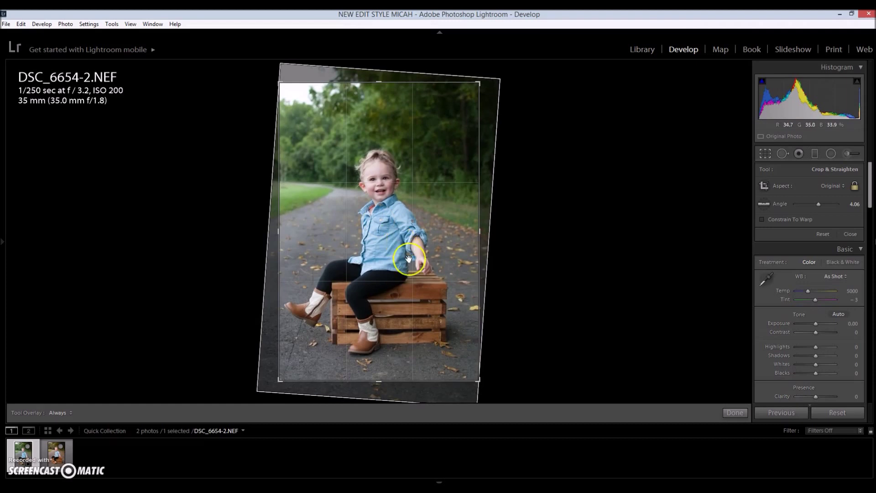
pyautogui.press('Return')
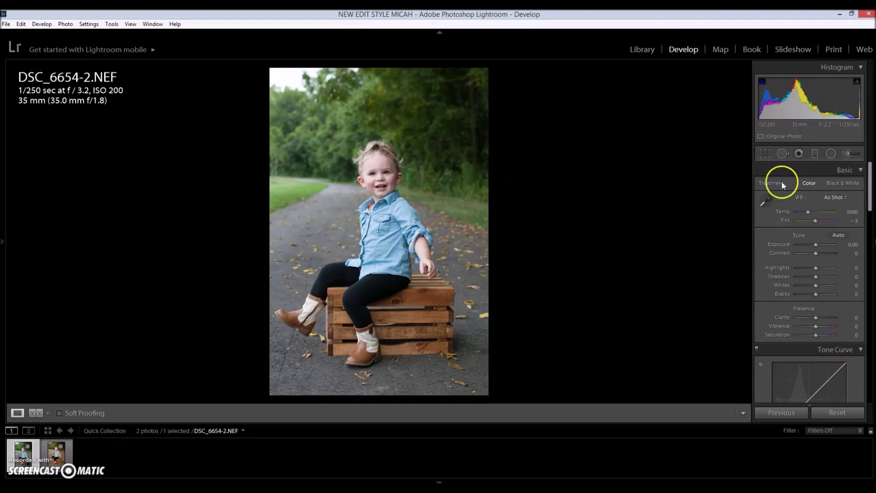
# - Sample a neutral area for white balance, then set Temp to 6400 and Tint to +11
pyautogui.click(766, 198)
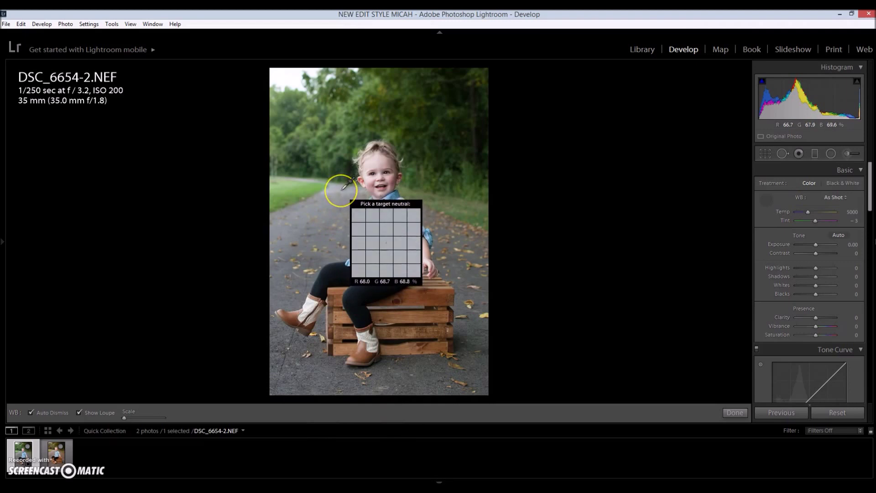
pyautogui.click(343, 188)
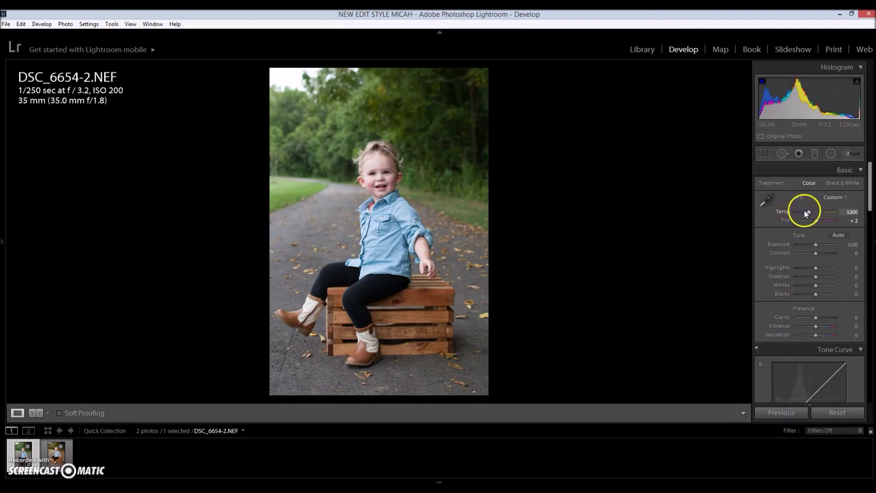
pyautogui.moveTo(808, 212); pyautogui.dragTo(812, 212)
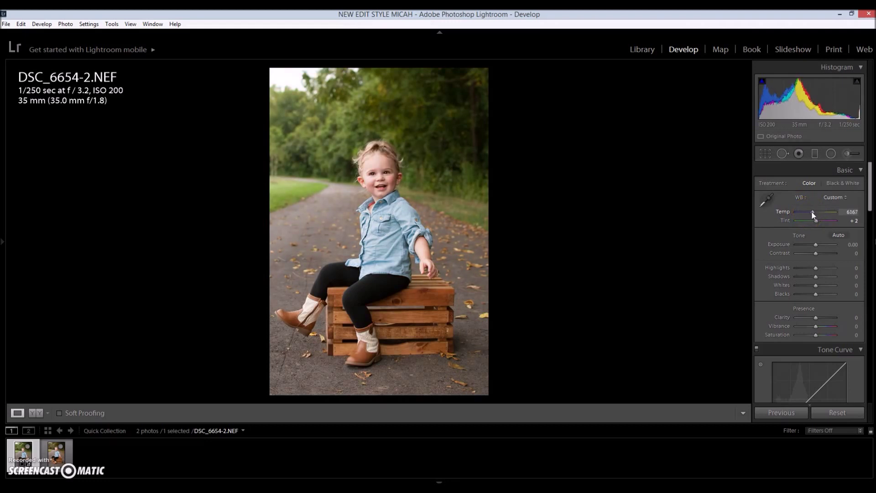
pyautogui.click(852, 212)
pyautogui.write('6400')
pyautogui.press('Return')
pyautogui.moveTo(816, 222); pyautogui.dragTo(817, 222)
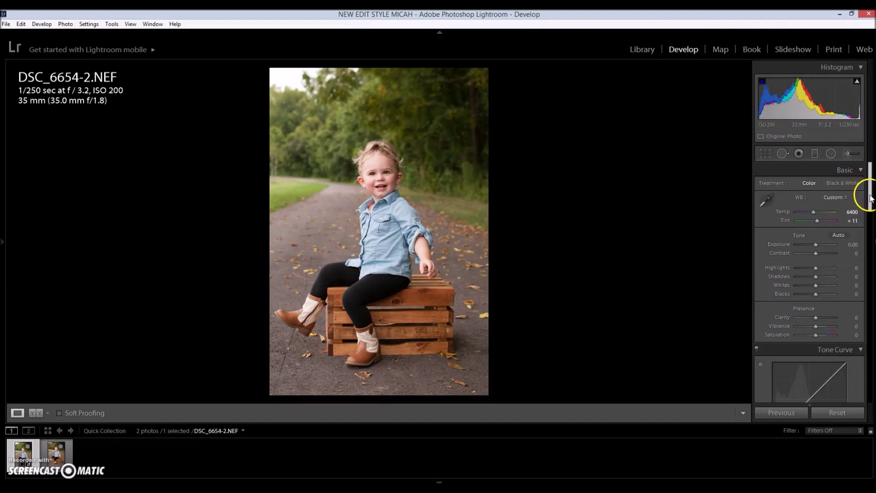
pyautogui.moveTo(871, 198); pyautogui.dragTo(857, 329)
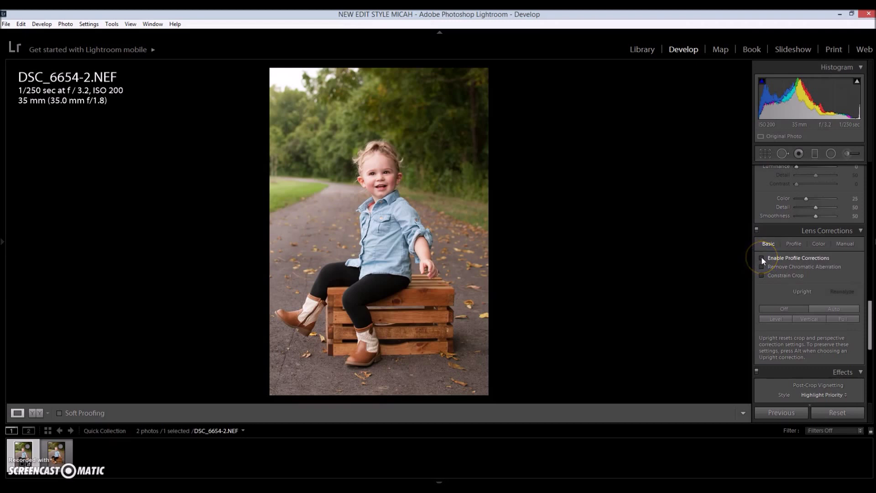
# - Check Enable Profile Corrections in Lens Corrections to remove the lens vignetting
pyautogui.click(761, 258)
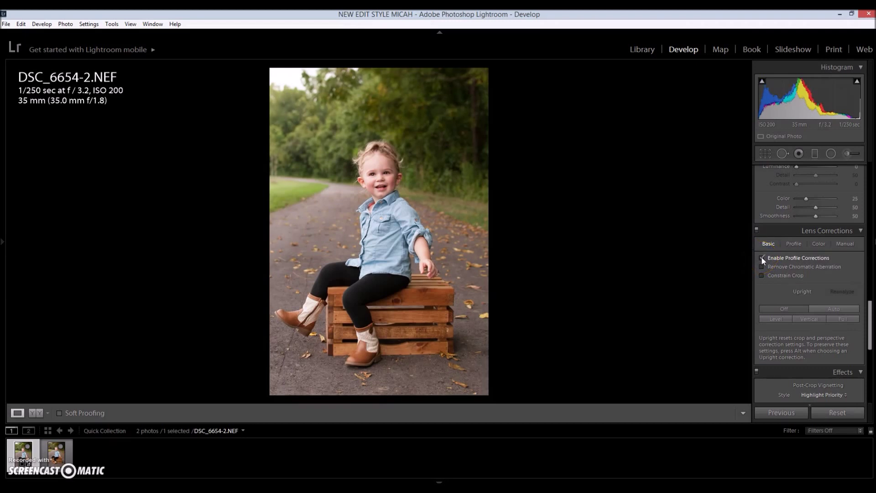
pyautogui.click(700, 280)
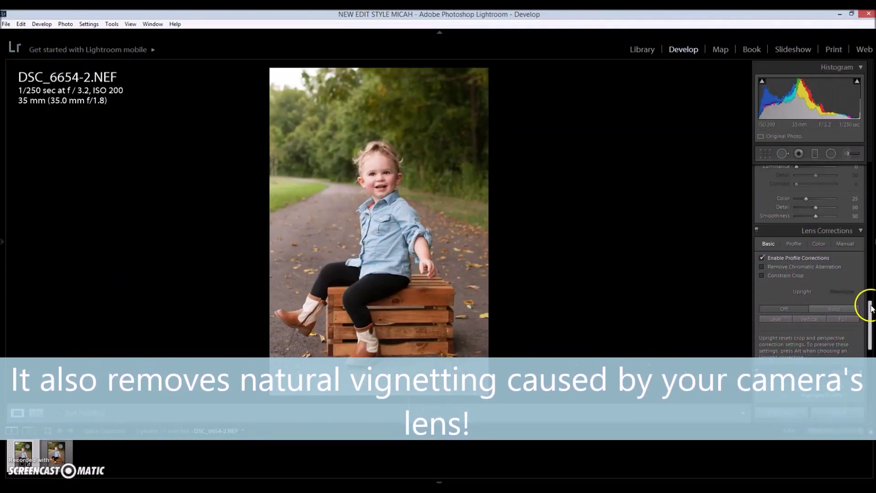
pyautogui.moveTo(868, 303); pyautogui.dragTo(865, 333)
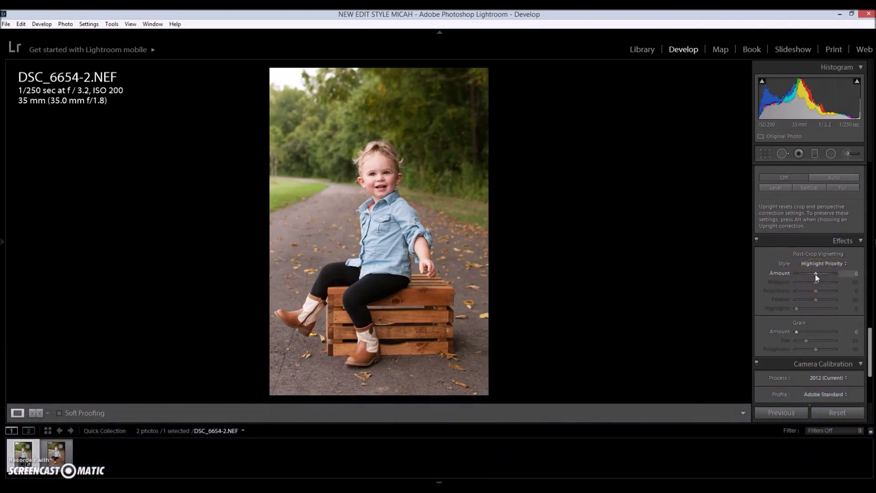
# - Set the Post-Crop Vignetting Amount to -24 to darken the portrait's edges
pyautogui.moveTo(815, 273); pyautogui.dragTo(812, 272)
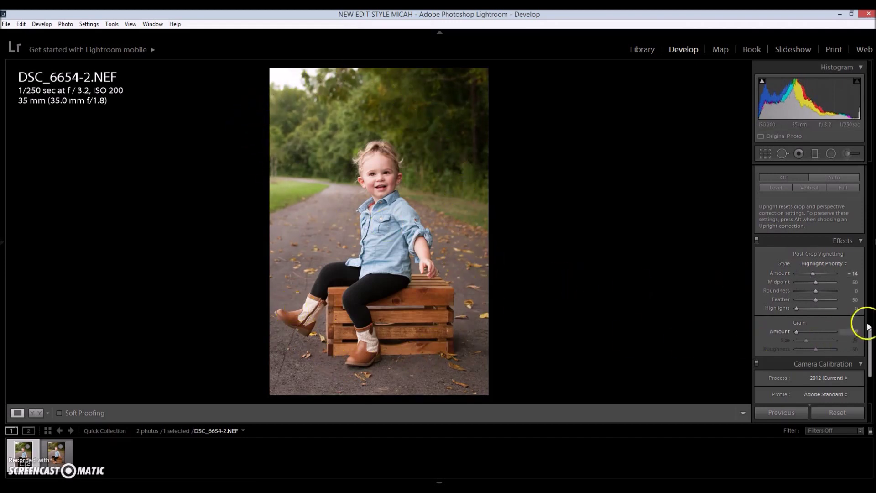
pyautogui.moveTo(812, 275); pyautogui.dragTo(813, 277)
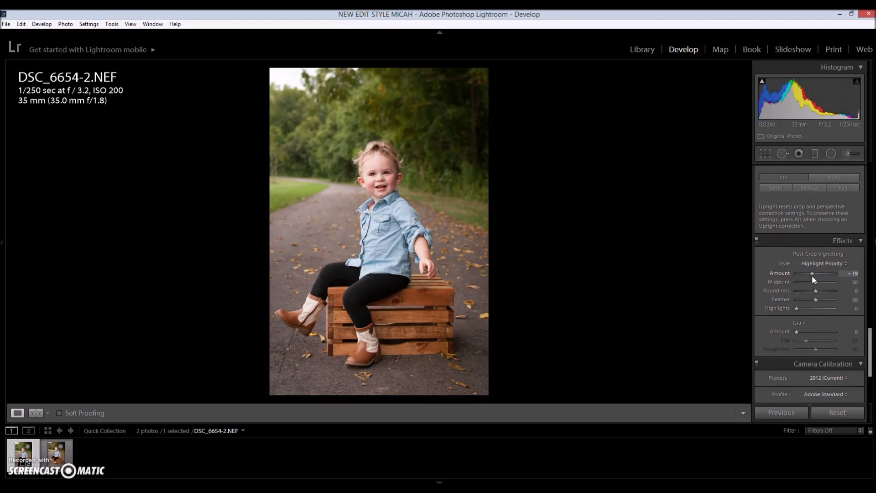
pyautogui.moveTo(814, 275); pyautogui.dragTo(810, 275)
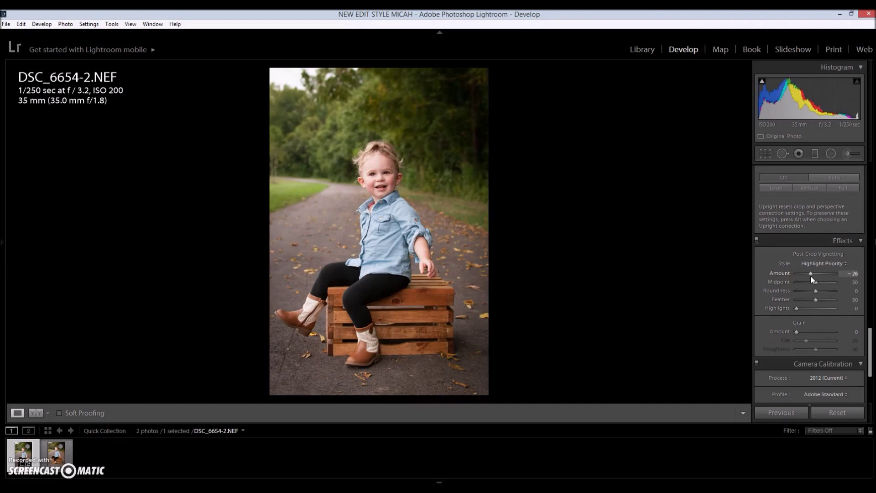
pyautogui.click(757, 318)
pyautogui.moveTo(811, 275); pyautogui.dragTo(811, 275)
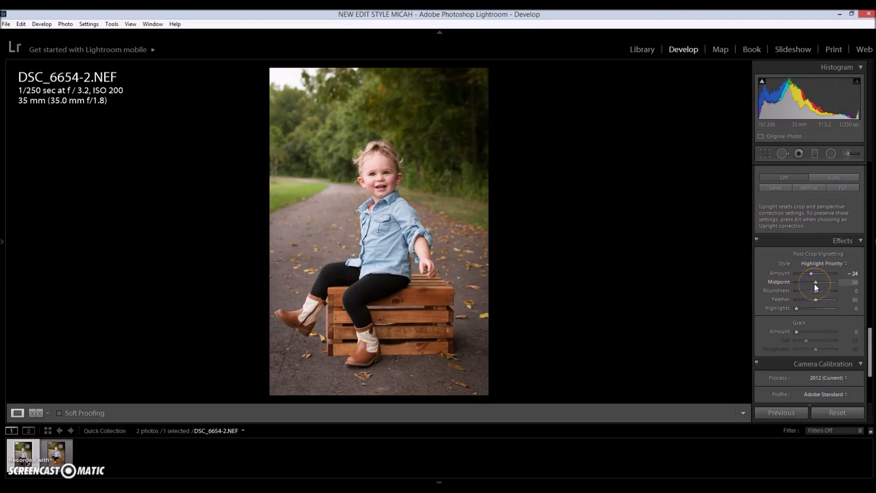
# - Set the post-crop vignette Midpoint to 63 and Feather to 62
pyautogui.moveTo(815, 284); pyautogui.dragTo(789, 288)
pyautogui.moveTo(814, 288)
pyautogui.mouseDown()
pyautogui.moveTo(791, 292)
pyautogui.moveTo(822, 289)
pyautogui.mouseUp()
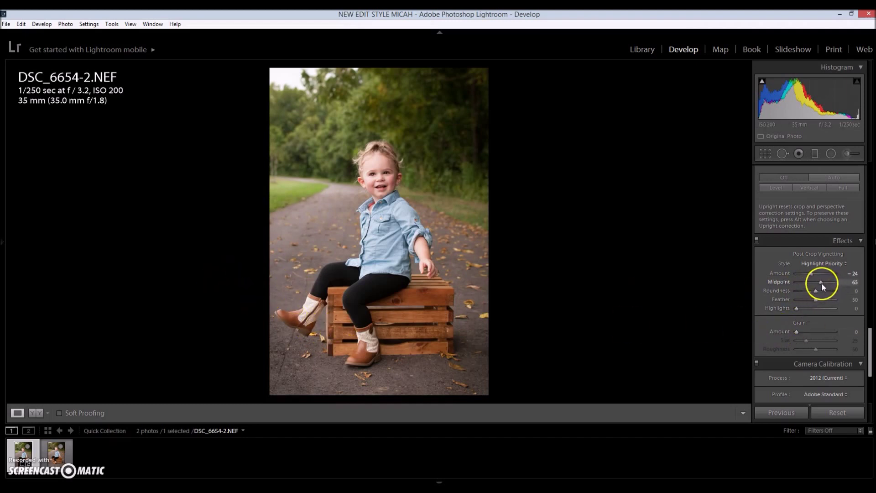
pyautogui.moveTo(821, 283); pyautogui.dragTo(822, 283)
pyautogui.moveTo(823, 283); pyautogui.dragTo(822, 283)
pyautogui.click(802, 338)
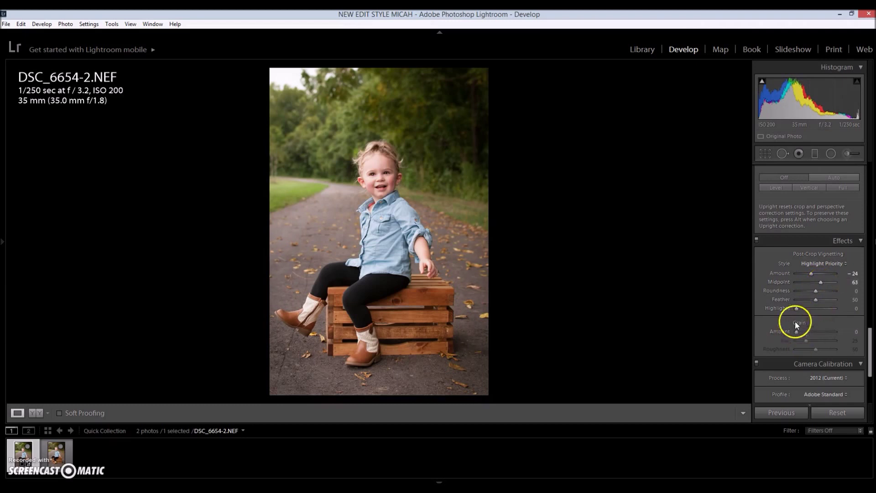
pyautogui.click(814, 304)
pyautogui.moveTo(816, 303); pyautogui.dragTo(820, 302)
pyautogui.moveTo(870, 331); pyautogui.dragTo(860, 366)
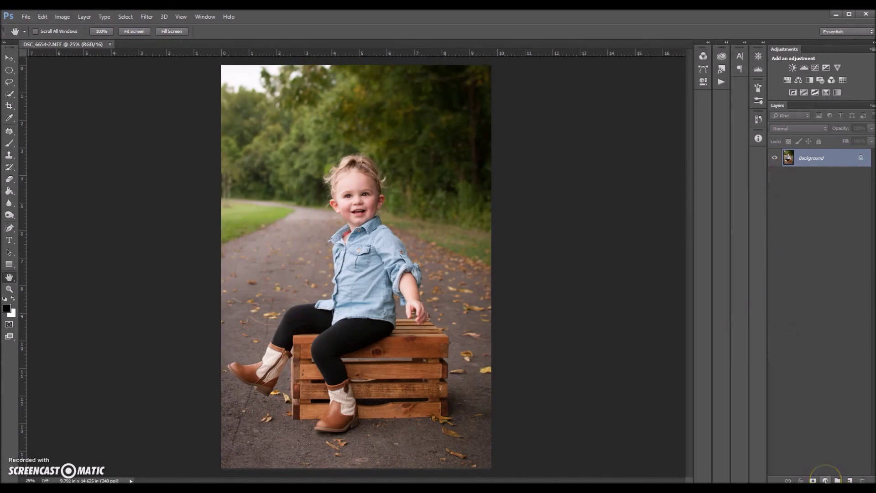
# - Add a Selective Color adjustment layer and choose its Yellows colour range
pyautogui.click(826, 481)
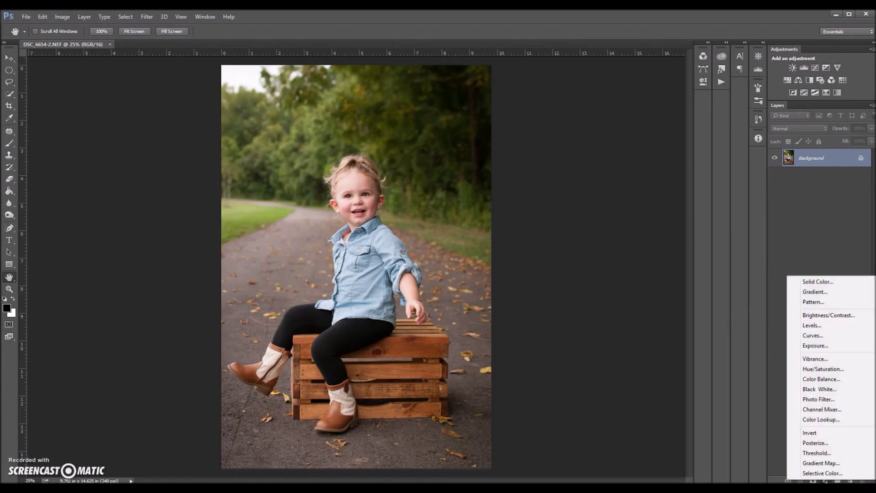
pyautogui.click(823, 473)
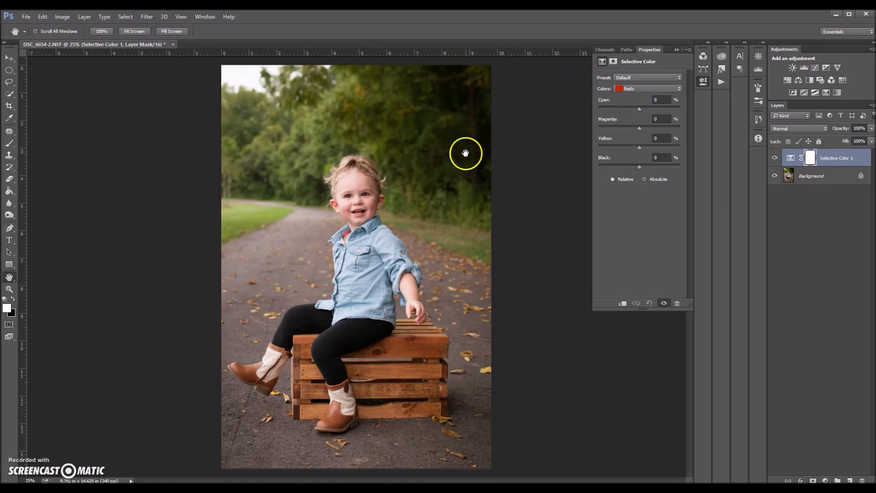
pyautogui.click(639, 89)
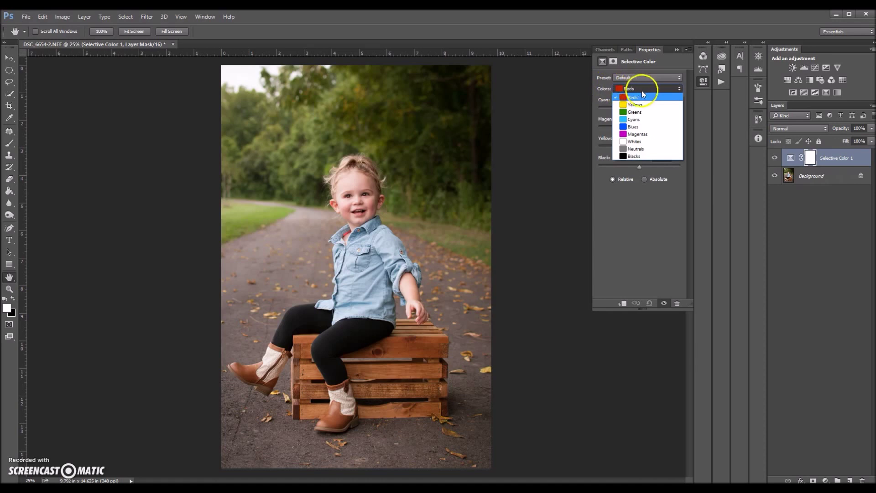
pyautogui.click(643, 105)
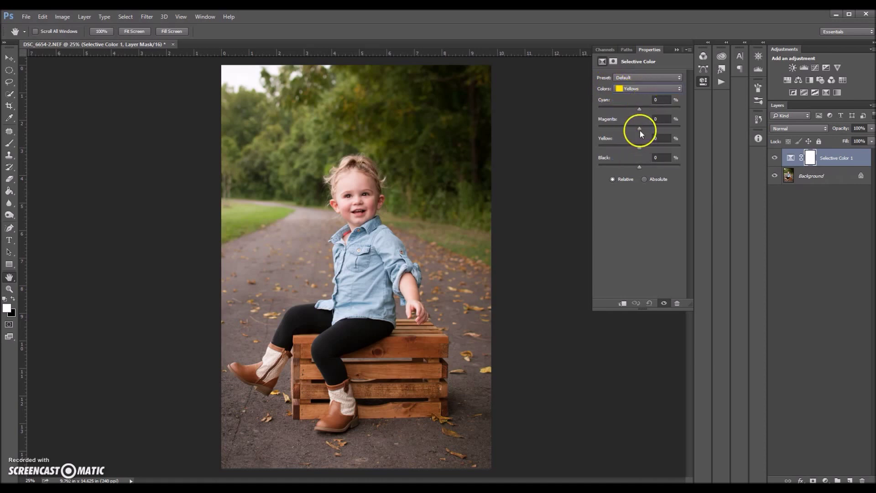
# - Set the Yellows to Magenta +53, Yellow 0 and Black slightly below zero
pyautogui.moveTo(640, 131); pyautogui.dragTo(661, 128)
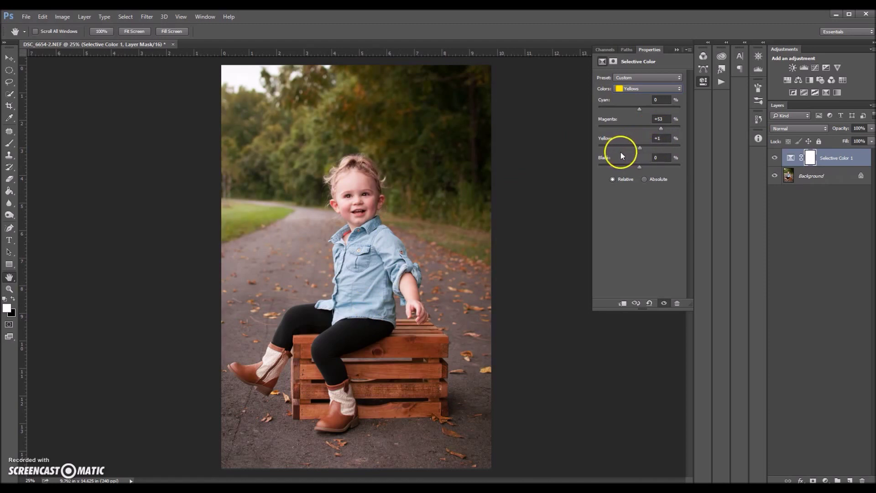
pyautogui.moveTo(607, 153); pyautogui.dragTo(637, 158)
pyautogui.click(660, 138)
pyautogui.press('Down')
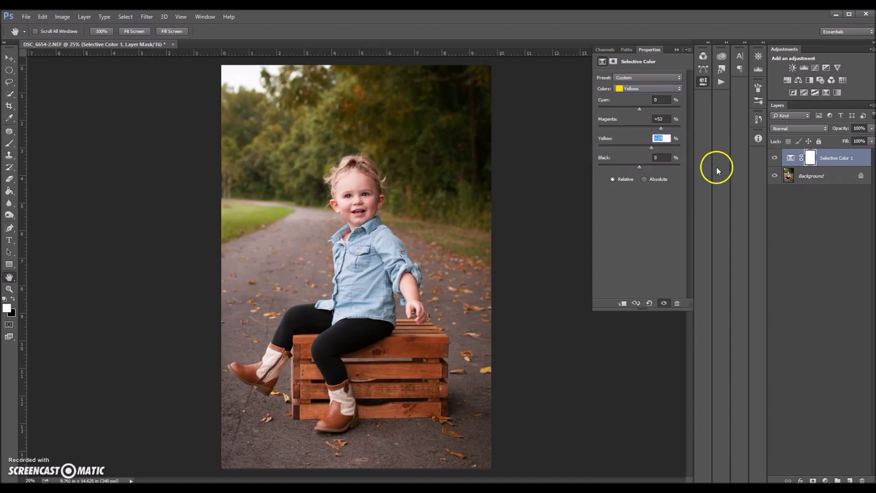
pyautogui.write('0')
pyautogui.moveTo(631, 169); pyautogui.dragTo(639, 169)
pyautogui.click(645, 90)
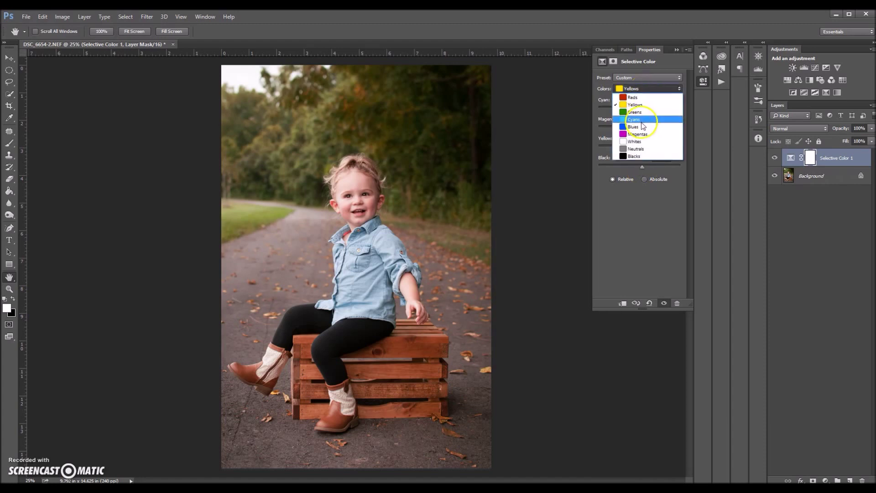
# - Set the Greens to Magenta +43, Yellow 25 and Black 6
pyautogui.click(643, 112)
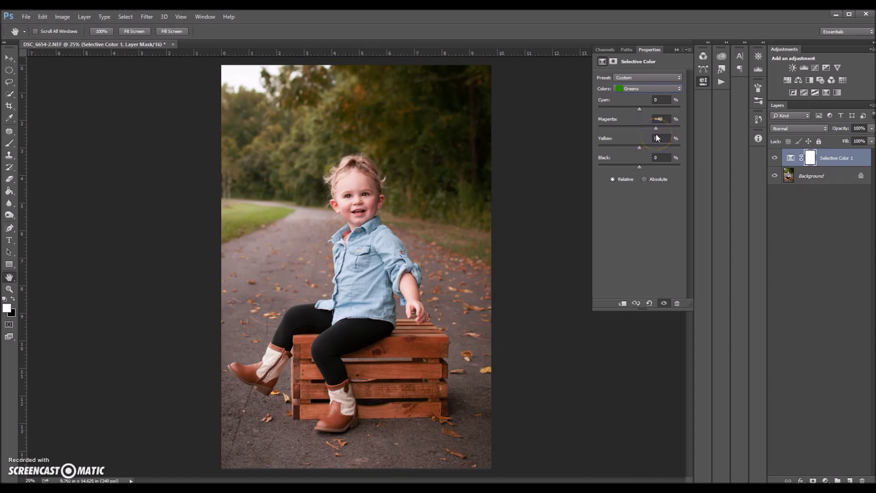
pyautogui.moveTo(656, 133); pyautogui.dragTo(657, 136)
pyautogui.click(652, 145)
pyautogui.click(659, 138)
pyautogui.write('25')
pyautogui.press('Return')
pyautogui.click(660, 157)
pyautogui.write('6')
pyautogui.press('Return')
# - Toggle the previous-state view to compare the foliage before and after, then collapse Properties
pyautogui.click(636, 303)
pyautogui.click(637, 303)
pyautogui.click(677, 48)
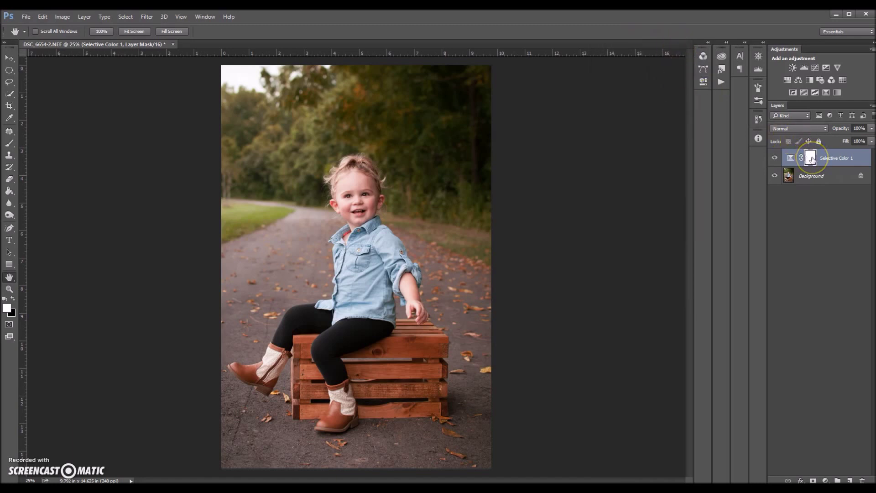
# - Switch to a black Brush and zoom in on the child's face
pyautogui.click(13, 298)
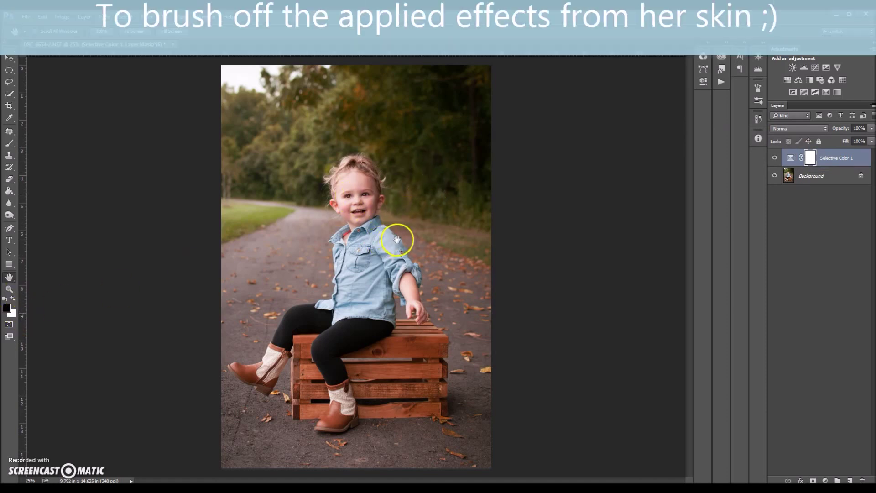
pyautogui.press('b')
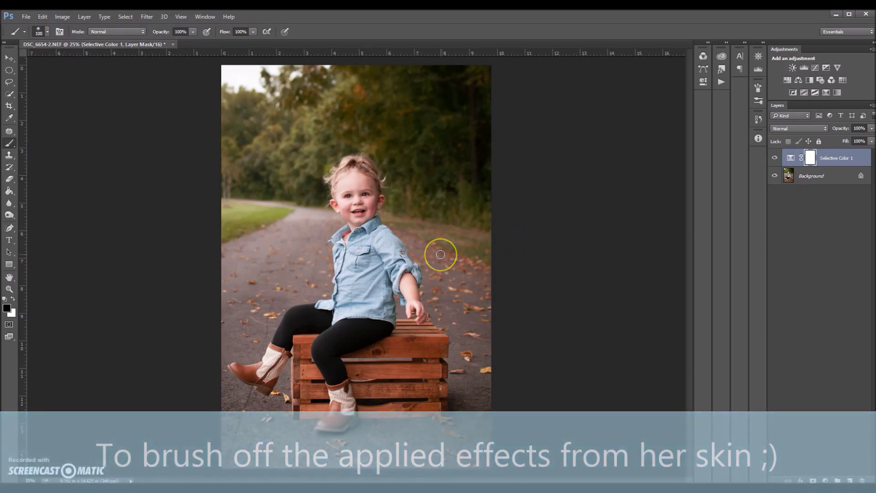
pyautogui.hotkey('ctrl', '+')
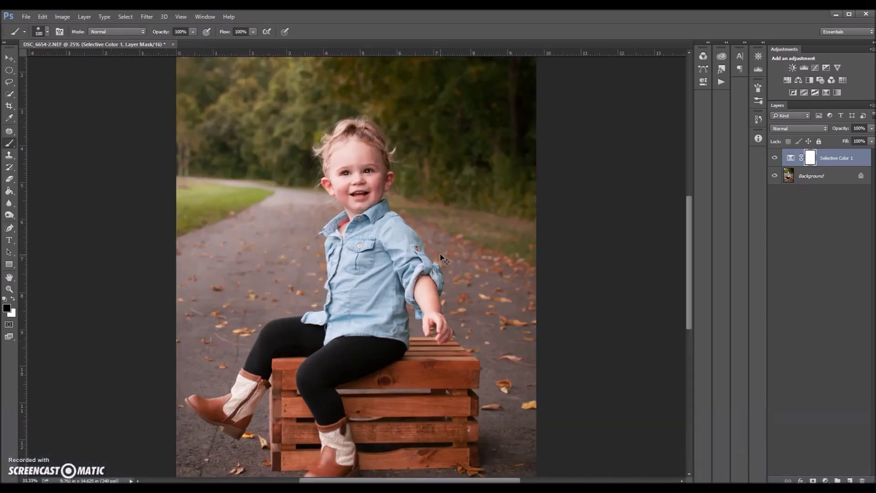
pyautogui.hotkey('ctrl', '+')
pyautogui.moveTo(420, 211); pyautogui.dragTo(416, 282)
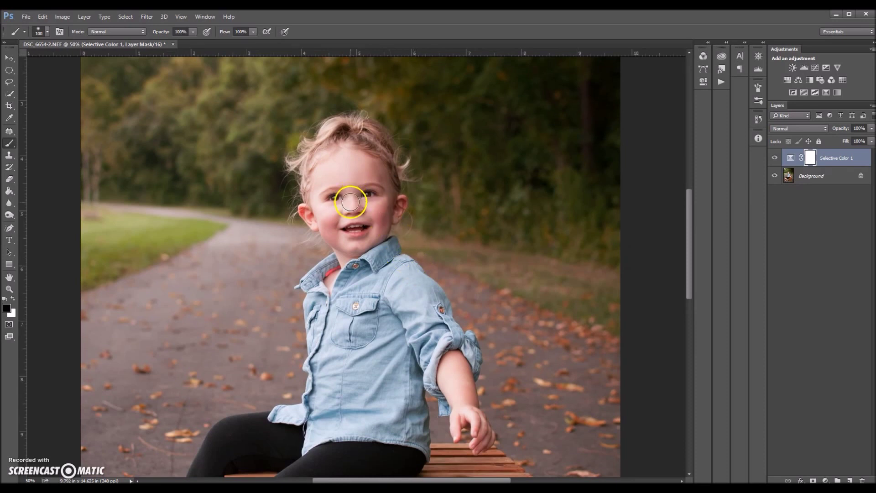
pyautogui.press(']')
pyautogui.press(']')
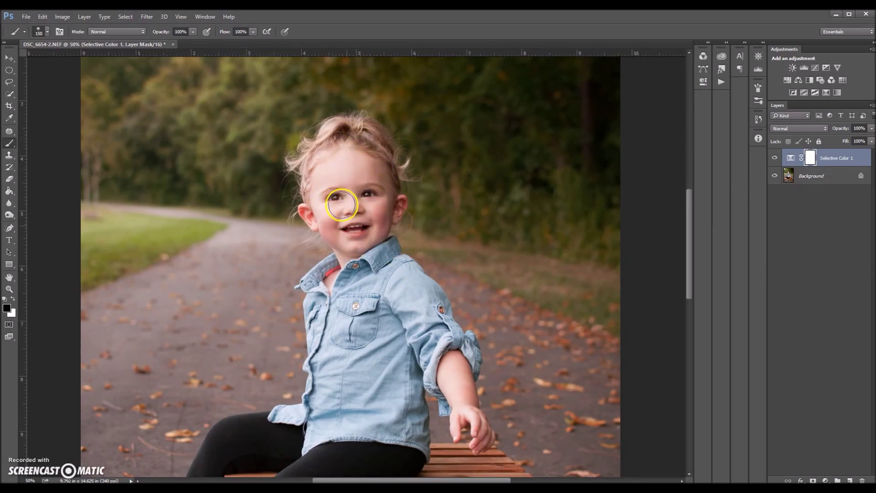
pyautogui.press('[')
pyautogui.press('[')
pyautogui.press('[')
# - Paint the Selective Color 1 mask black over the collar and lips
pyautogui.click(336, 271)
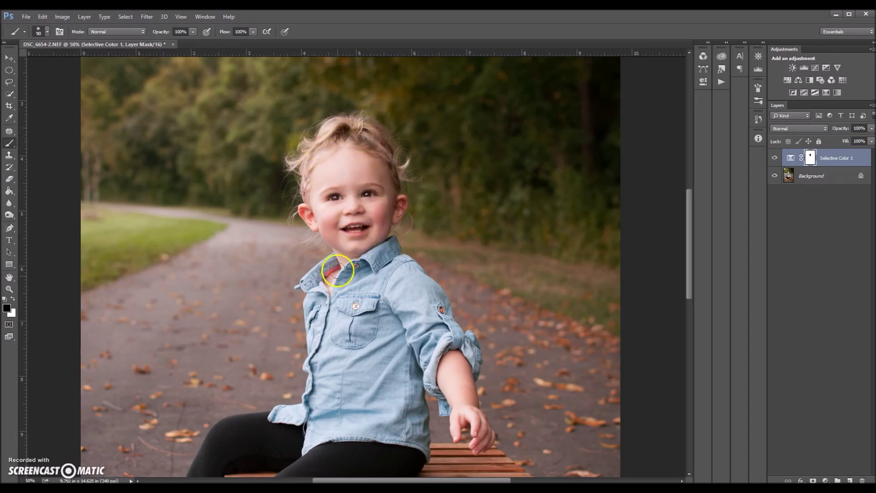
pyautogui.press('[')
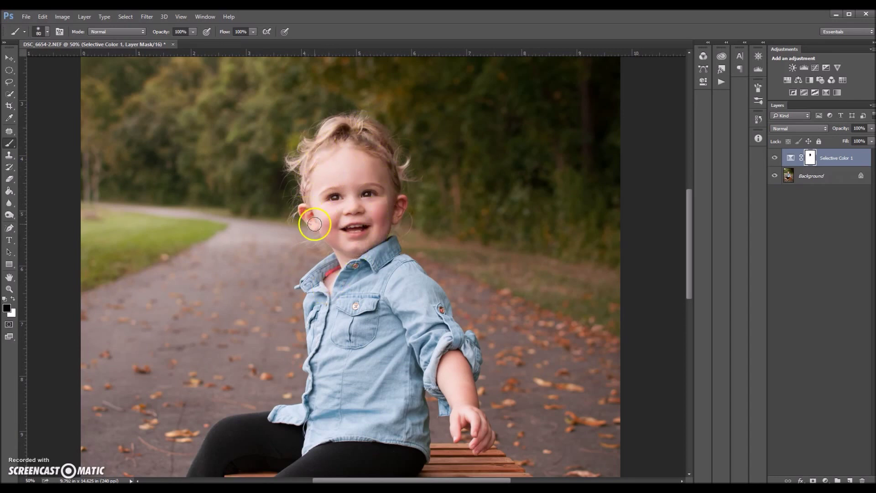
pyautogui.hotkey('ctrl', '+')
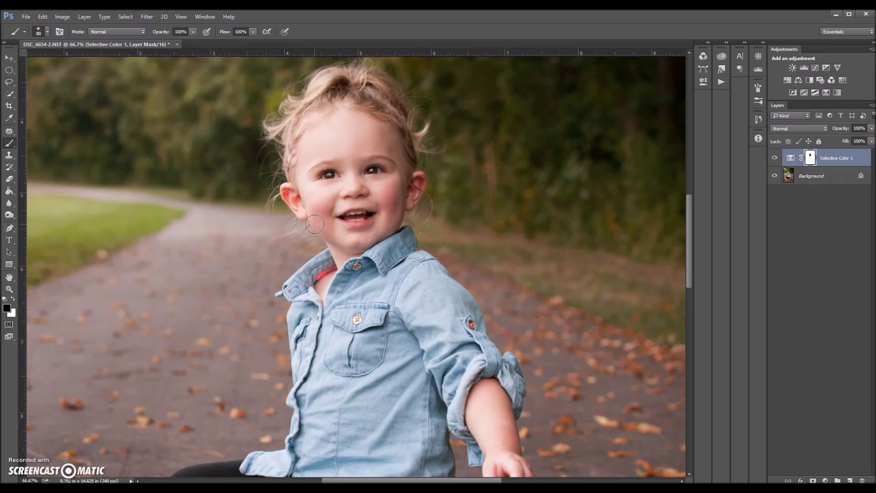
pyautogui.moveTo(319, 204); pyautogui.dragTo(317, 244)
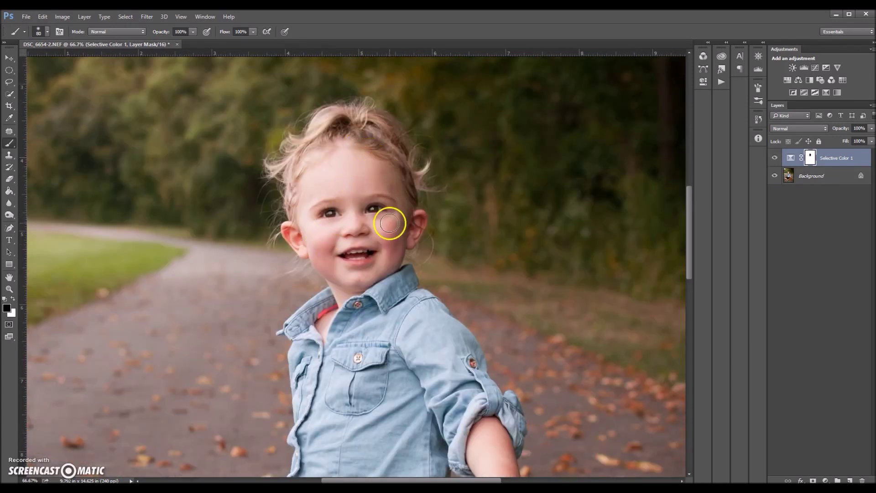
pyautogui.press('[')
pyautogui.press('[')
pyautogui.press('[')
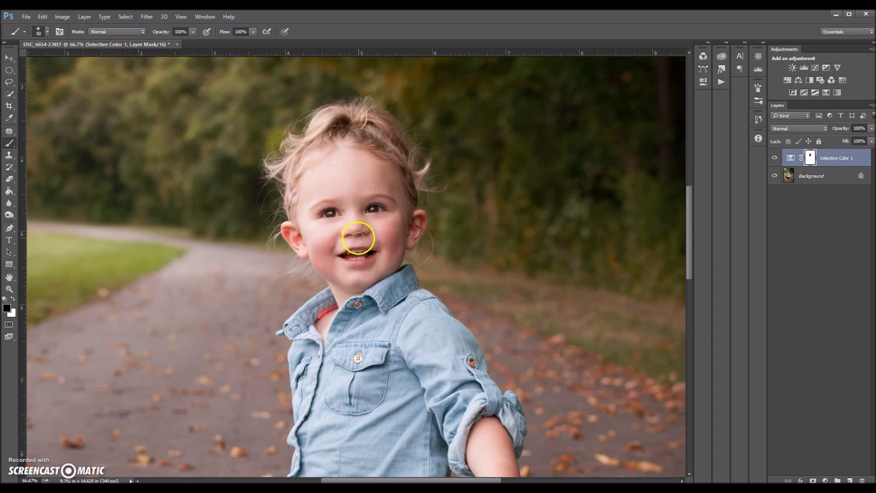
pyautogui.click(354, 264)
pyautogui.press('\\')
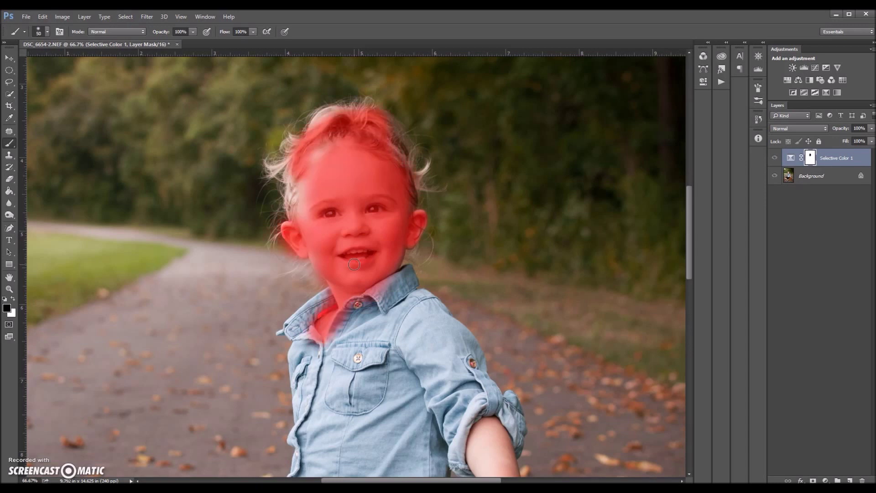
# - Mask the effect off the hair beside the face and clean up the right ear edge
pyautogui.press(']')
pyautogui.press(']')
pyautogui.press(']')
pyautogui.press(']')
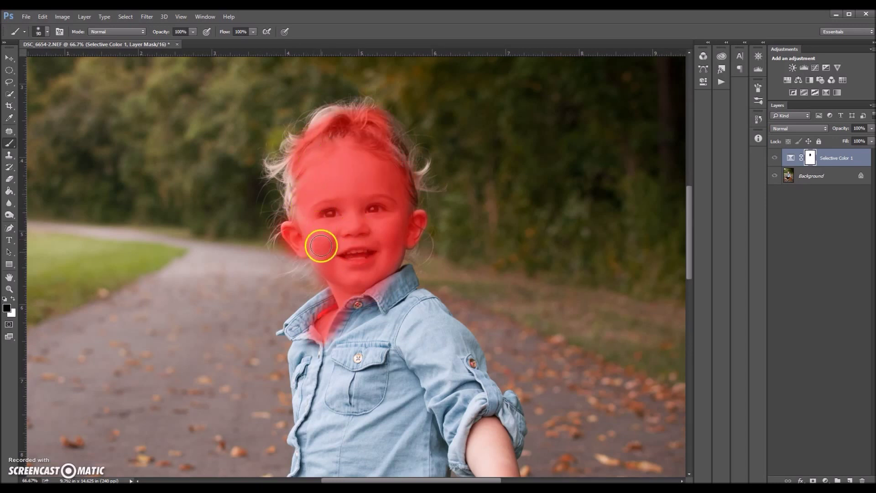
pyautogui.scroll(1, 356, 211)
pyautogui.press('[')
pyautogui.press('[')
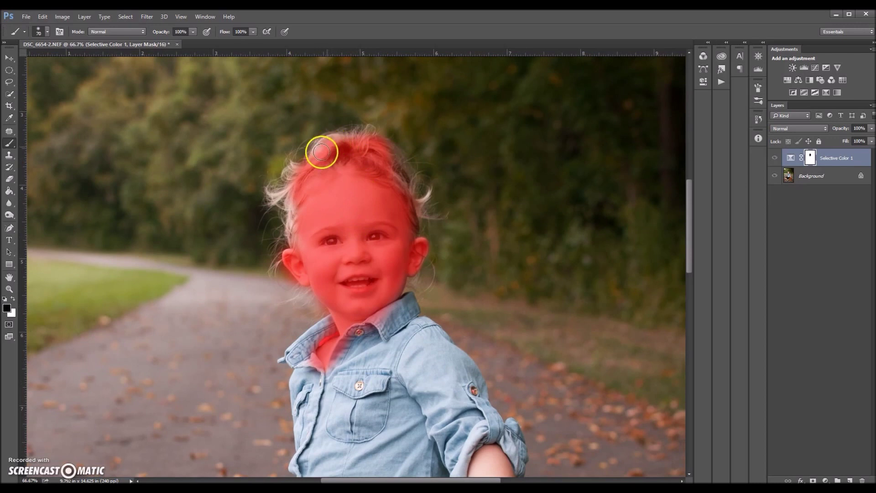
pyautogui.keyDown('alt'); pyautogui.scroll(1, 355, 156); pyautogui.keyUp('alt')
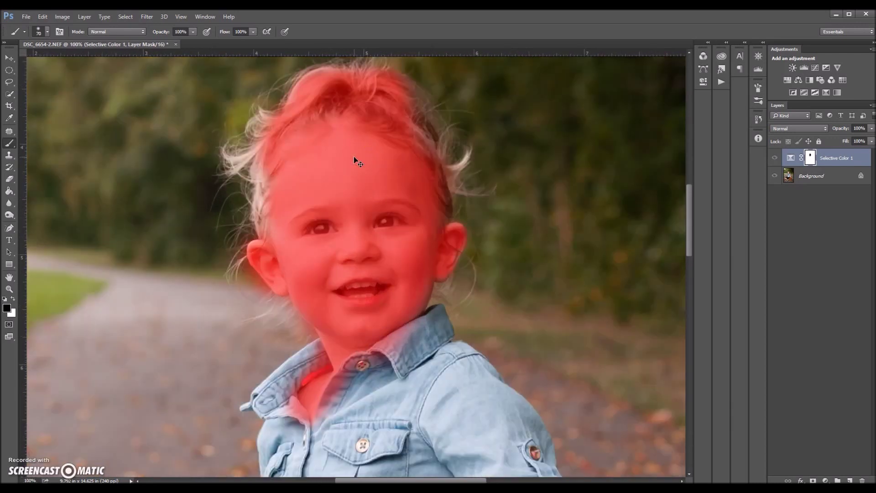
pyautogui.scroll(1, 283, 215)
pyautogui.moveTo(289, 220)
pyautogui.mouseDown()
pyautogui.moveTo(259, 205)
pyautogui.moveTo(268, 186)
pyautogui.moveTo(266, 243)
pyautogui.mouseUp()
pyautogui.press('[')
pyautogui.press('[')
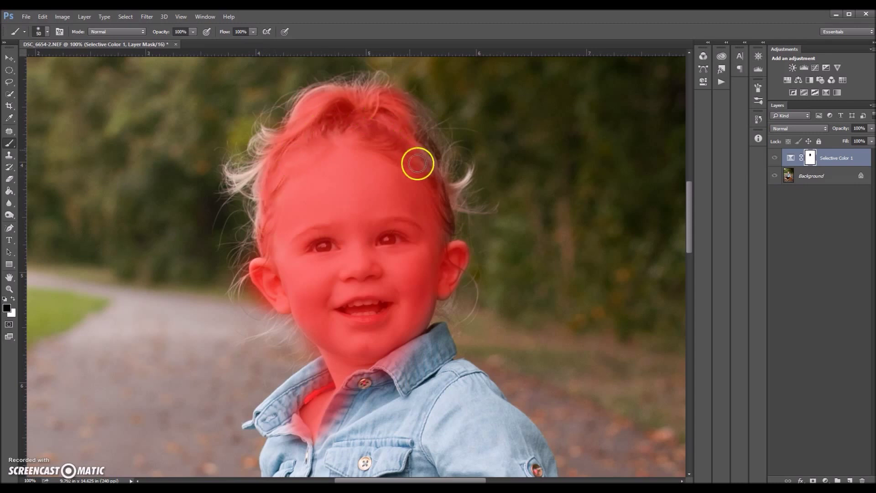
pyautogui.press('x')
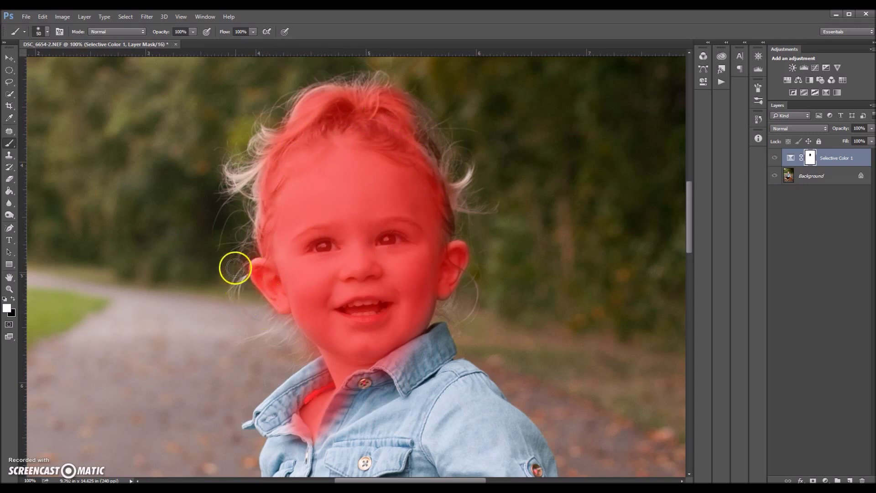
pyautogui.press('[')
pyautogui.press('[')
pyautogui.press('[')
pyautogui.press('[')
pyautogui.press('[')
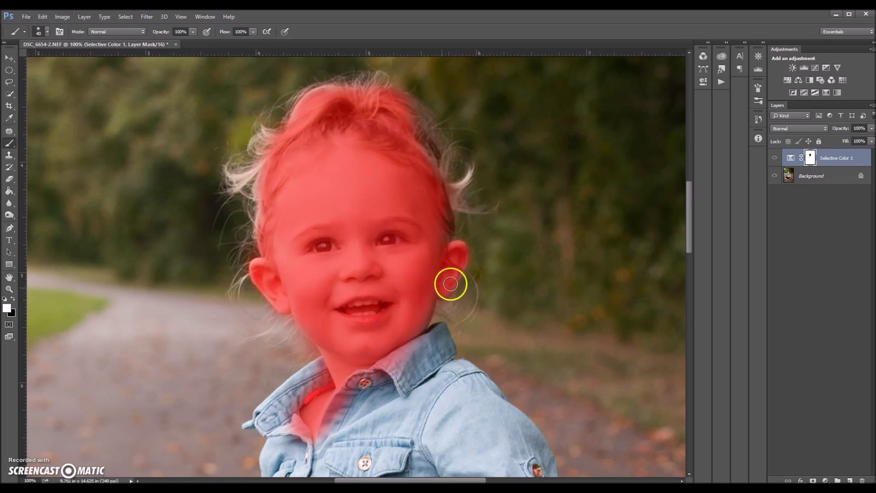
pyautogui.press('x')
pyautogui.moveTo(452, 285)
pyautogui.mouseDown()
pyautogui.moveTo(459, 269)
pyautogui.moveTo(476, 277)
pyautogui.moveTo(461, 260)
pyautogui.mouseUp()
pyautogui.press('x')
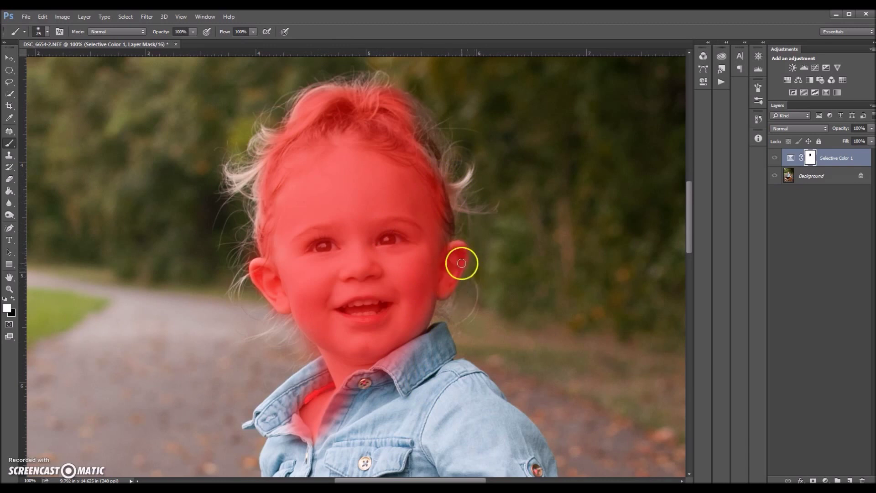
pyautogui.press('x')
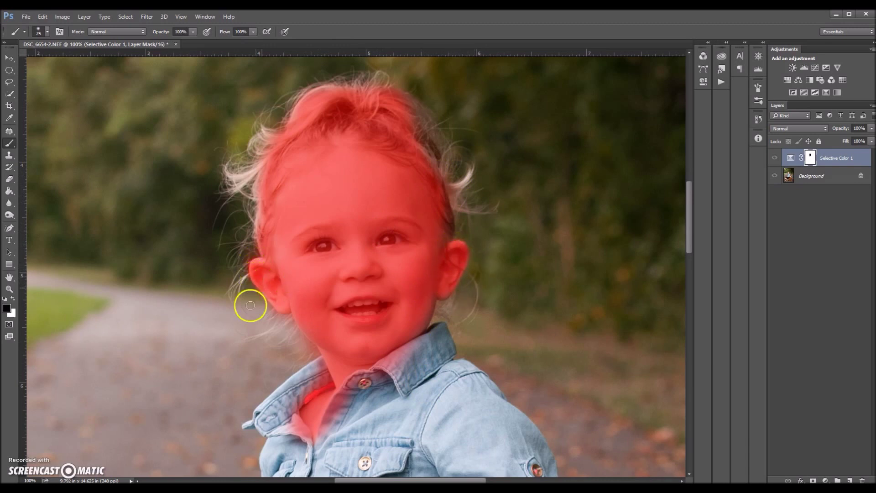
pyautogui.press('x')
# - Mask the effect off the elbow, sleeve and forearm
pyautogui.moveTo(404, 378)
pyautogui.mouseDown()
pyautogui.moveTo(384, 278)
pyautogui.moveTo(387, 241)
pyautogui.mouseUp()
pyautogui.moveTo(488, 411); pyautogui.dragTo(440, 249)
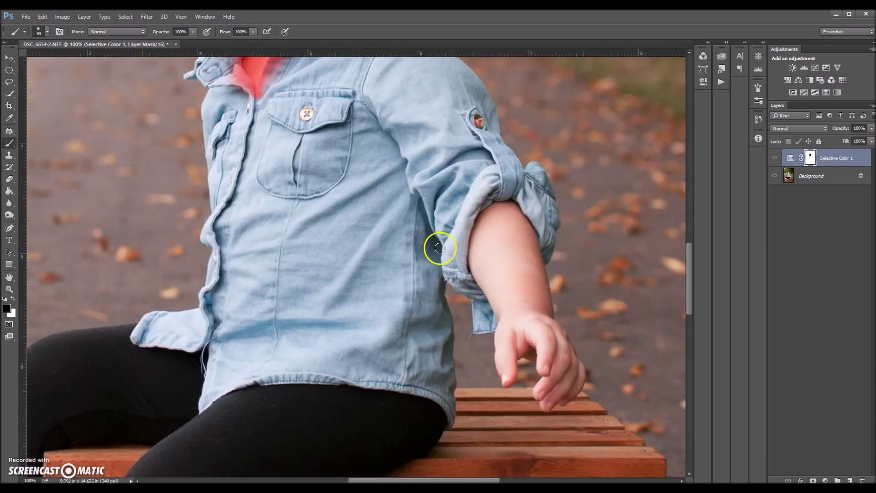
pyautogui.press(']')
pyautogui.press(']')
pyautogui.press(']')
pyautogui.press(']')
pyautogui.press(']')
pyautogui.press(']')
pyautogui.press(']')
pyautogui.press(']')
pyautogui.press(']')
pyautogui.moveTo(511, 247)
pyautogui.mouseDown()
pyautogui.moveTo(509, 208)
pyautogui.moveTo(475, 233)
pyautogui.moveTo(479, 181)
pyautogui.moveTo(456, 181)
pyautogui.mouseUp()
pyautogui.press('x')
pyautogui.press('x')
pyautogui.moveTo(500, 212)
pyautogui.mouseDown()
pyautogui.moveTo(520, 245)
pyautogui.moveTo(514, 297)
pyautogui.moveTo(502, 293)
pyautogui.mouseUp()
pyautogui.press('[')
pyautogui.press('[')
pyautogui.press('[')
# - With a larger brush, mask out the path, boots, crate and lower shirt
pyautogui.hotkey('ctrl', '-')
pyautogui.hotkey('ctrl', '-')
pyautogui.hotkey('ctrl', '-')
pyautogui.hotkey('ctrl', '-')
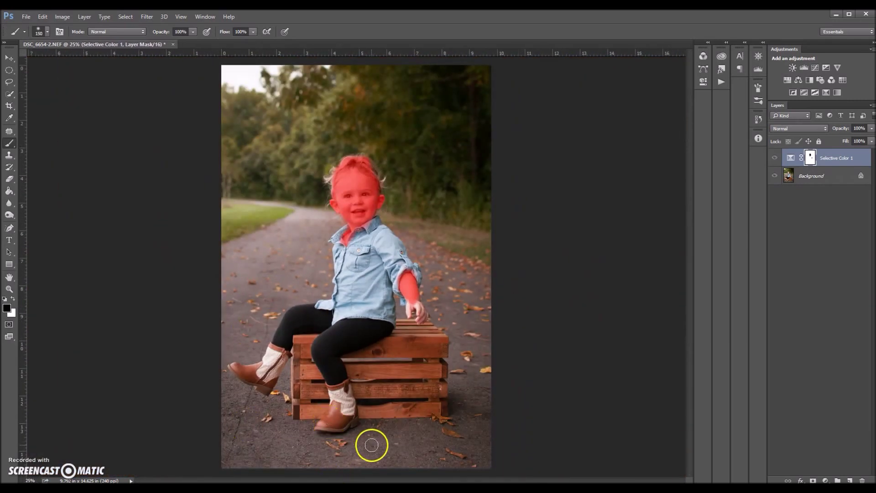
pyautogui.press(']')
pyautogui.press(']')
pyautogui.press(']')
pyautogui.press(']')
pyautogui.press(']')
pyautogui.press(']')
pyautogui.press(']')
pyautogui.press(']')
pyautogui.press(']')
pyautogui.press(']')
pyautogui.moveTo(372, 445)
pyautogui.mouseDown()
pyautogui.moveTo(465, 438)
pyautogui.moveTo(221, 405)
pyautogui.moveTo(301, 287)
pyautogui.moveTo(255, 274)
pyautogui.mouseUp()
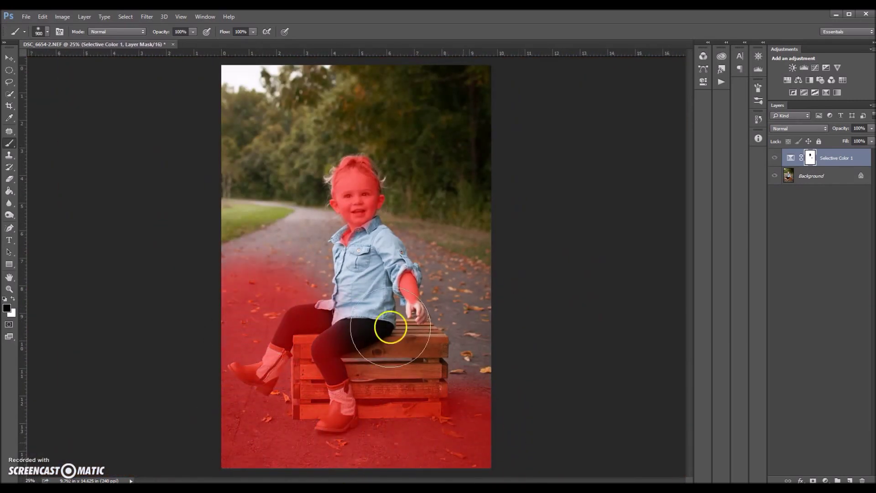
pyautogui.moveTo(390, 328)
pyautogui.mouseDown()
pyautogui.moveTo(342, 385)
pyautogui.moveTo(461, 370)
pyautogui.mouseUp()
pyautogui.press('[')
pyautogui.press('[')
pyautogui.press('[')
pyautogui.press('[')
pyautogui.moveTo(475, 321)
pyautogui.mouseDown()
pyautogui.moveTo(298, 249)
pyautogui.moveTo(325, 267)
pyautogui.moveTo(370, 429)
pyautogui.moveTo(294, 286)
pyautogui.moveTo(231, 261)
pyautogui.moveTo(303, 227)
pyautogui.moveTo(339, 233)
pyautogui.moveTo(325, 225)
pyautogui.moveTo(229, 268)
pyautogui.moveTo(342, 229)
pyautogui.moveTo(356, 281)
pyautogui.moveTo(378, 236)
pyautogui.moveTo(417, 289)
pyautogui.mouseUp()
pyautogui.press('[')
pyautogui.press('[')
pyautogui.press('[')
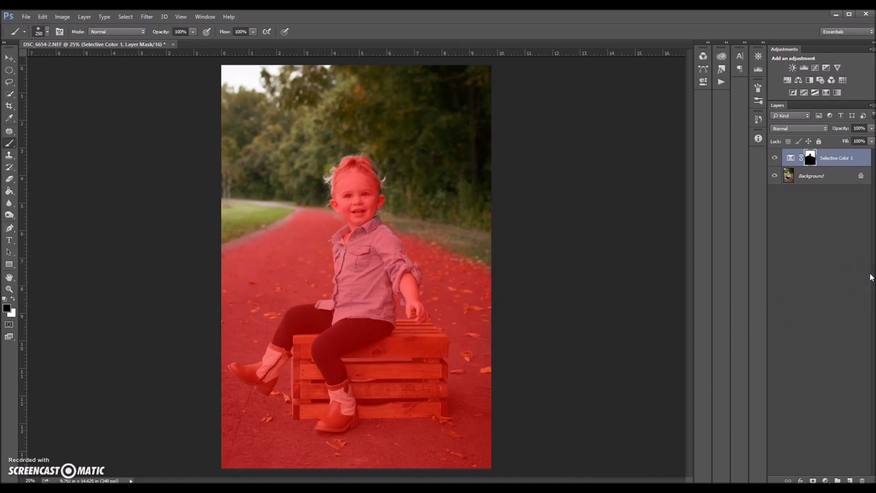
pyautogui.press('\\')
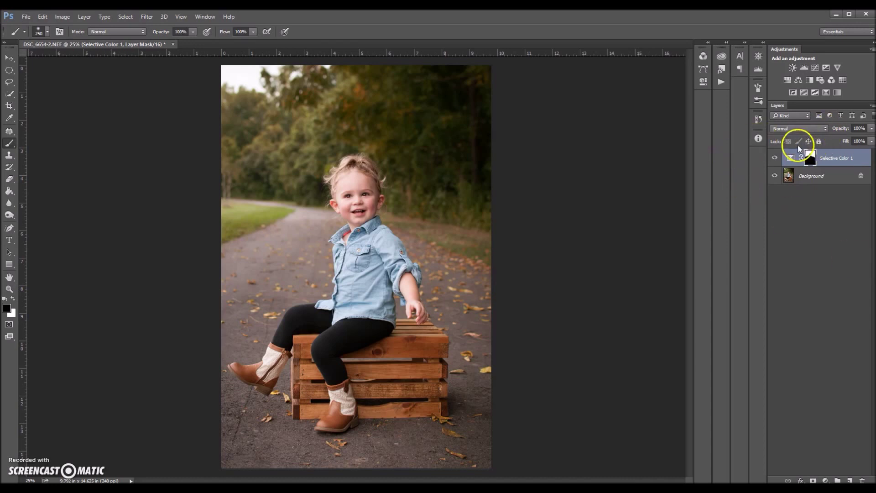
# - Toggle Selective Color 1 off and on to compare the autumn-toned trees with the original
pyautogui.click(775, 159)
pyautogui.click(775, 159)
pyautogui.click(774, 159)
pyautogui.click(774, 159)
pyautogui.click(774, 158)
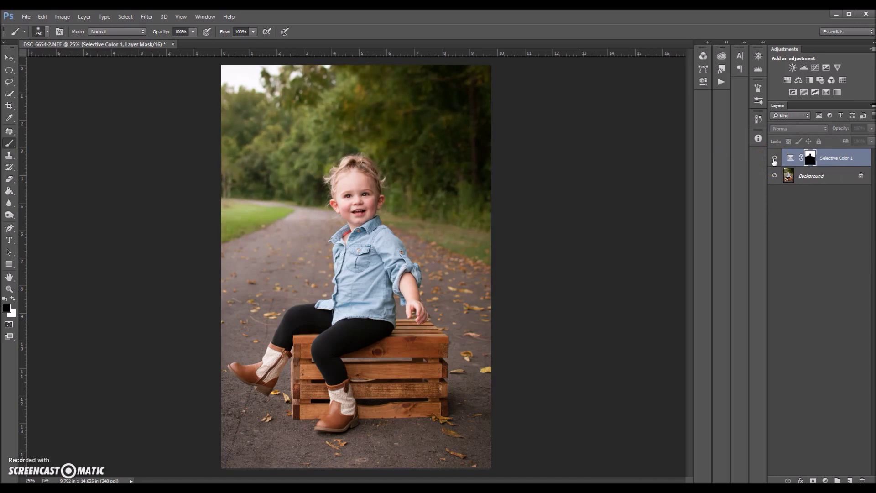
pyautogui.click(774, 158)
pyautogui.press(']')
pyautogui.press(']')
pyautogui.press(']')
pyautogui.press(']')
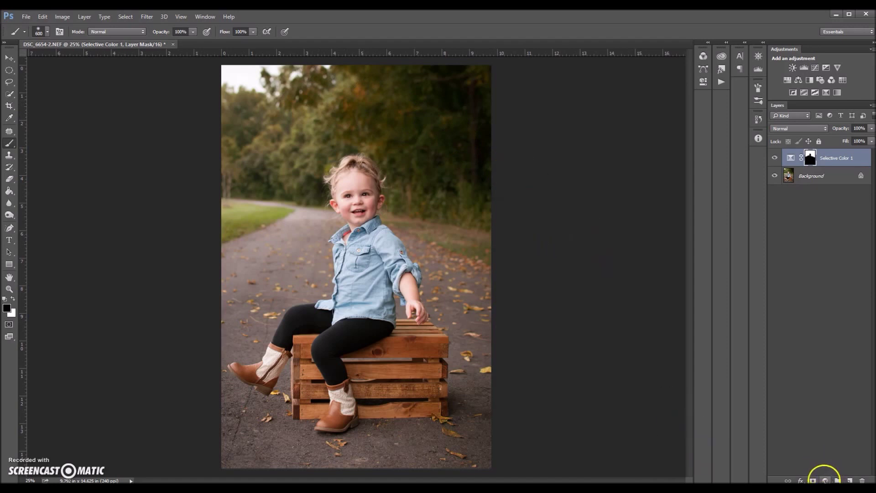
# - Add a second Selective Color layer and give its Yellows Magenta +20 and Yellow +12
pyautogui.click(826, 480)
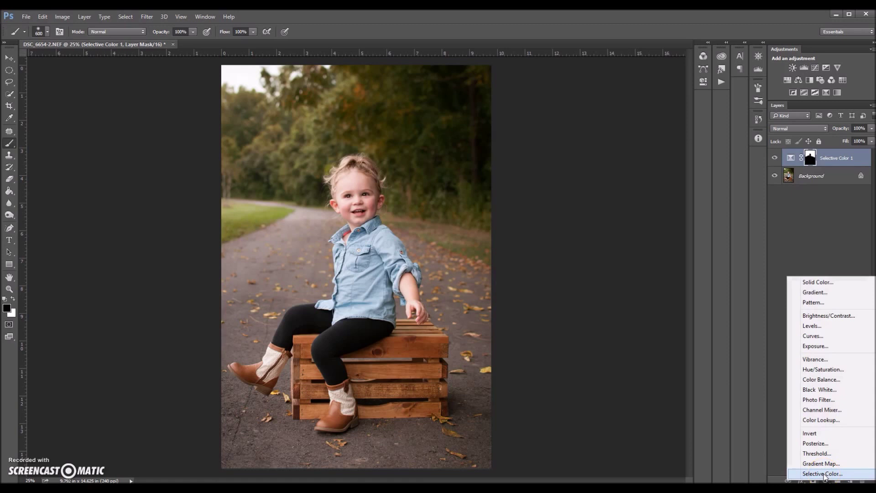
pyautogui.click(825, 475)
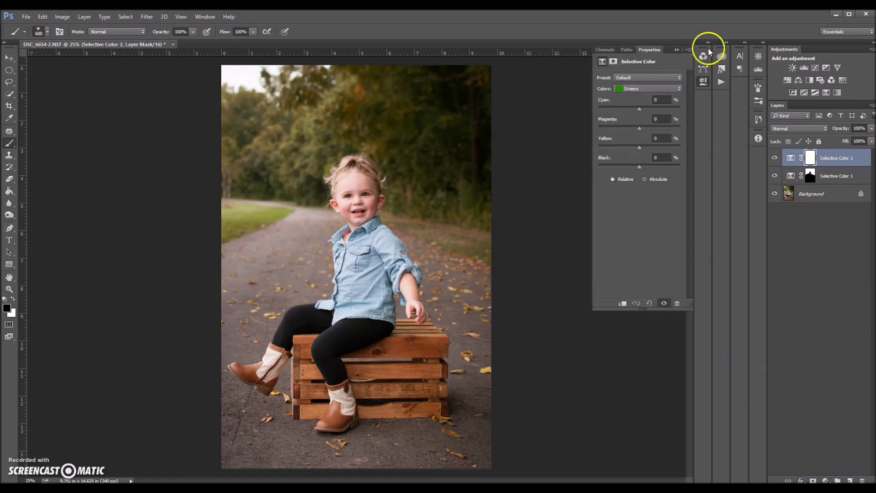
pyautogui.click(621, 89)
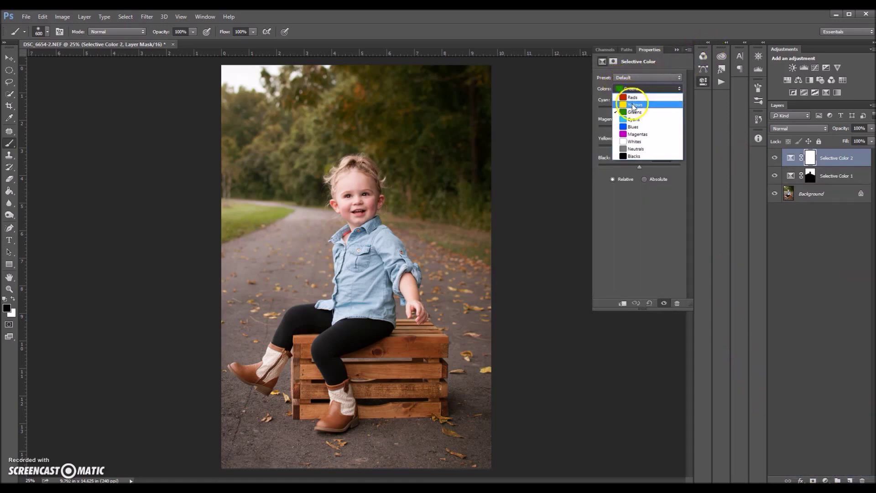
pyautogui.click(633, 104)
pyautogui.moveTo(642, 129); pyautogui.dragTo(640, 129)
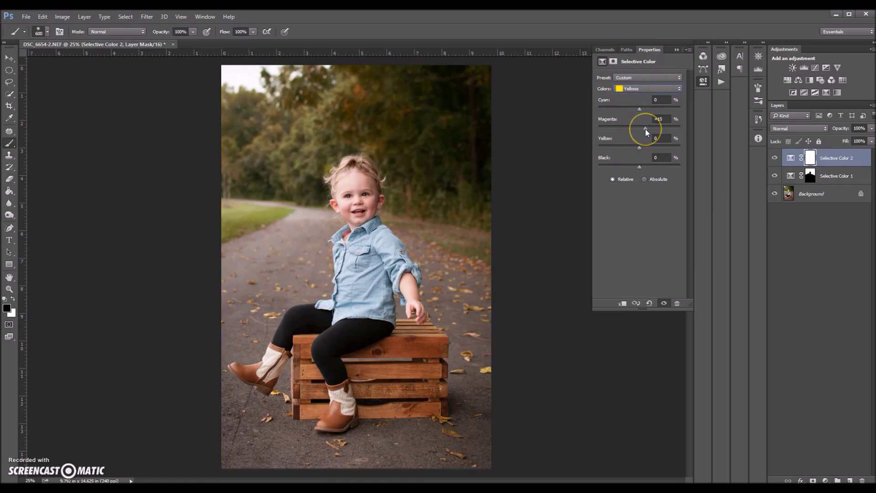
pyautogui.moveTo(647, 129)
pyautogui.mouseDown()
pyautogui.moveTo(609, 130)
pyautogui.moveTo(651, 137)
pyautogui.mouseUp()
pyautogui.moveTo(661, 118); pyautogui.dragTo(649, 122)
pyautogui.press('Return')
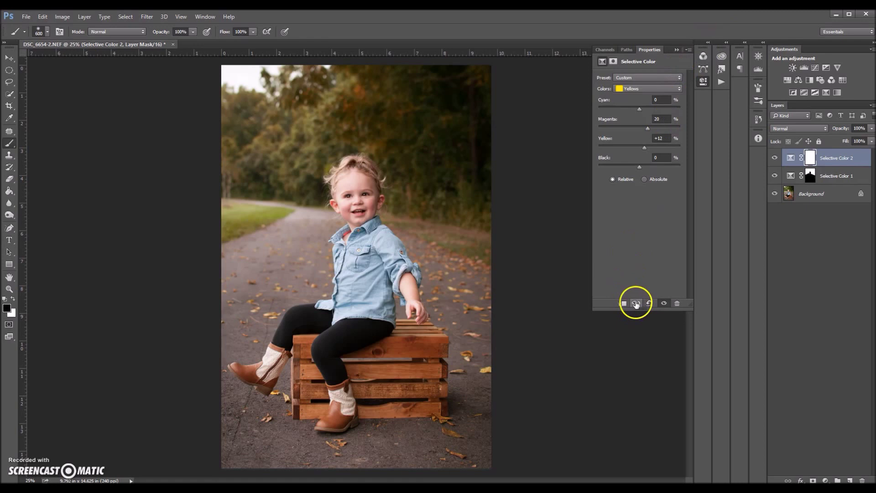
# - Invert Selective Color 2's mask to hide the adjustment everywhere and size the brush
pyautogui.click(678, 49)
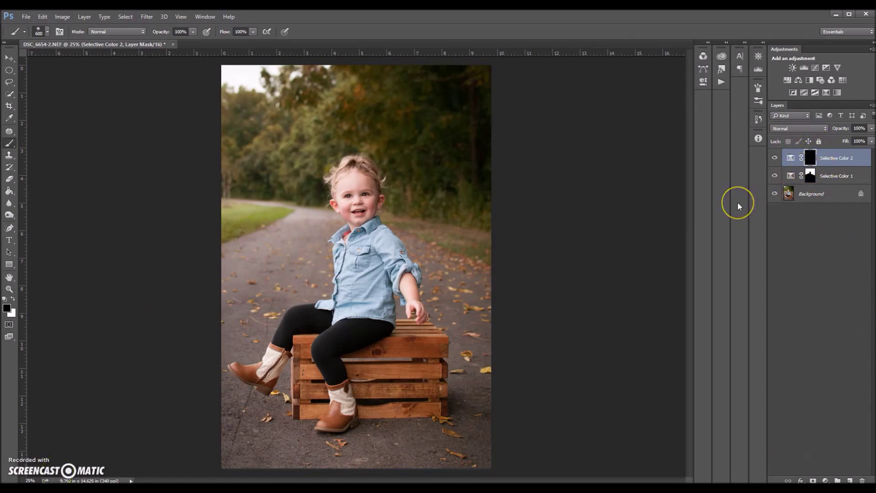
pyautogui.hotkey('ctrl', 'i')
pyautogui.hotkey('ctrl', 'i')
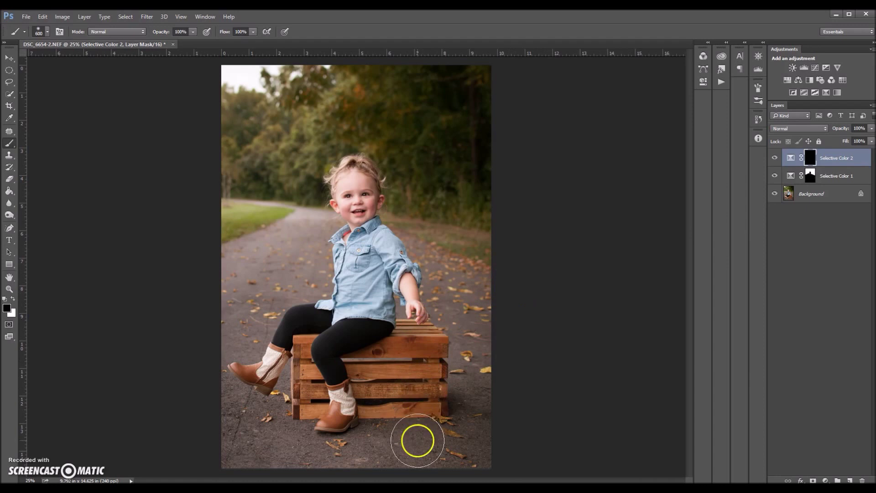
pyautogui.press('[')
pyautogui.press('[')
pyautogui.press('[')
pyautogui.press('[')
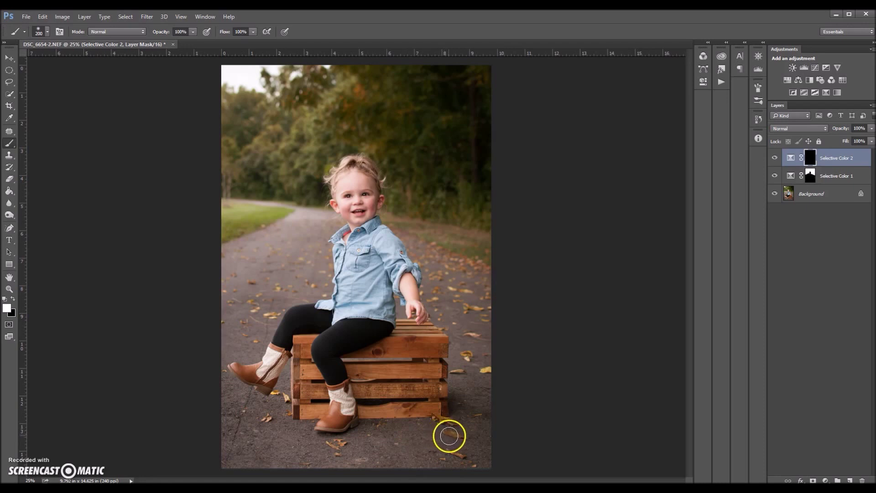
pyautogui.press(']')
pyautogui.press(']')
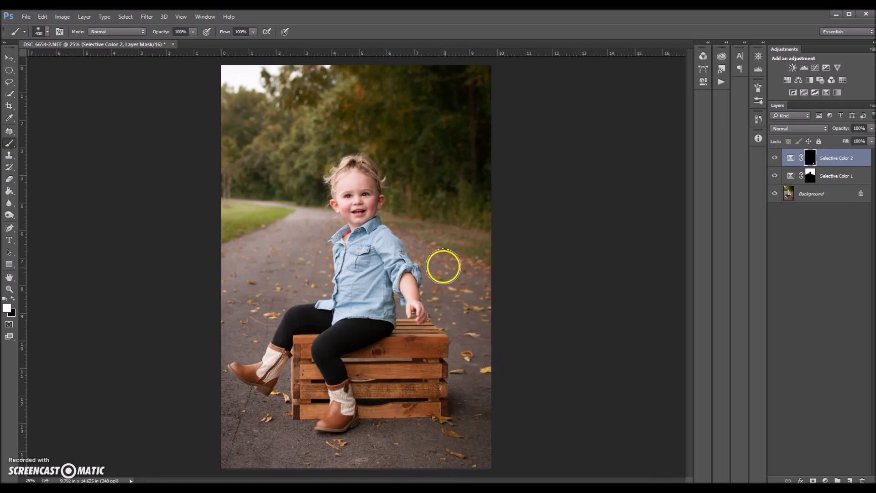
pyautogui.press('[')
# - Paint the warm yellows back onto the fallen leaves, using a smaller brush near the crate's corner
pyautogui.moveTo(443, 267)
pyautogui.mouseDown()
pyautogui.moveTo(252, 305)
pyautogui.moveTo(305, 237)
pyautogui.moveTo(237, 309)
pyautogui.moveTo(347, 453)
pyautogui.mouseUp()
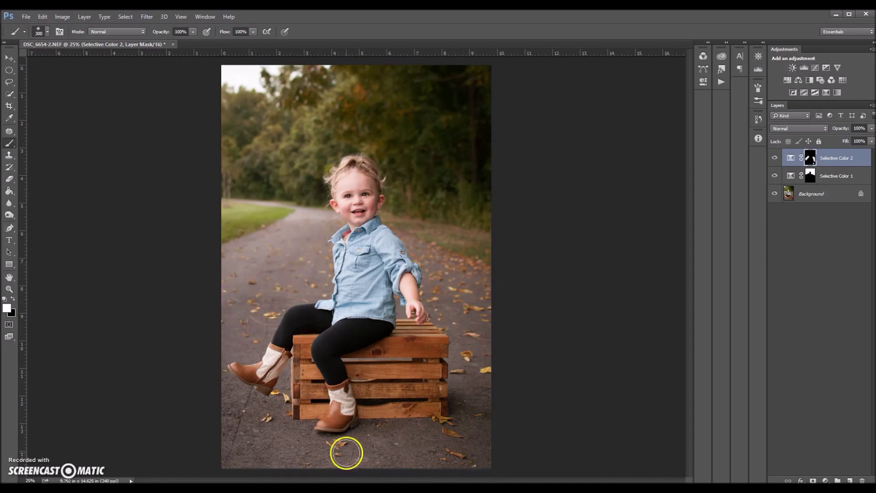
pyautogui.press('[')
pyautogui.press('[')
pyautogui.press('[')
pyautogui.press('[')
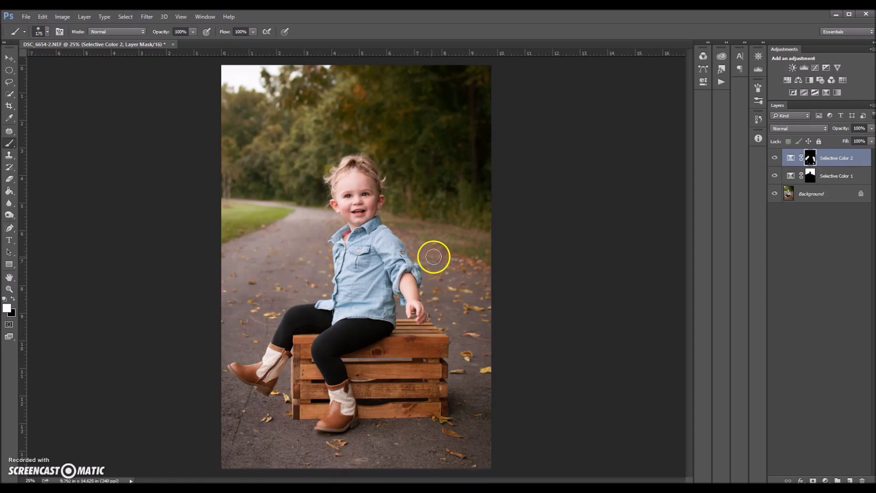
pyautogui.press(']')
pyautogui.press(']')
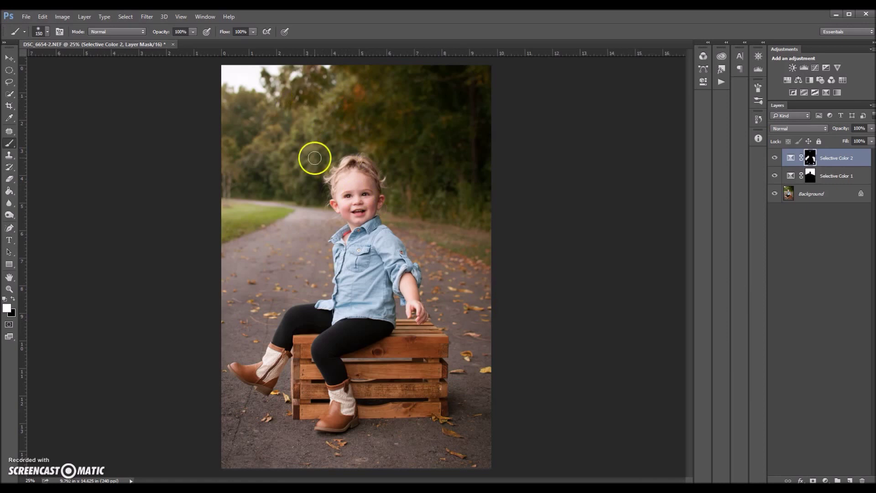
pyautogui.press('[')
pyautogui.press('[')
pyautogui.press(']')
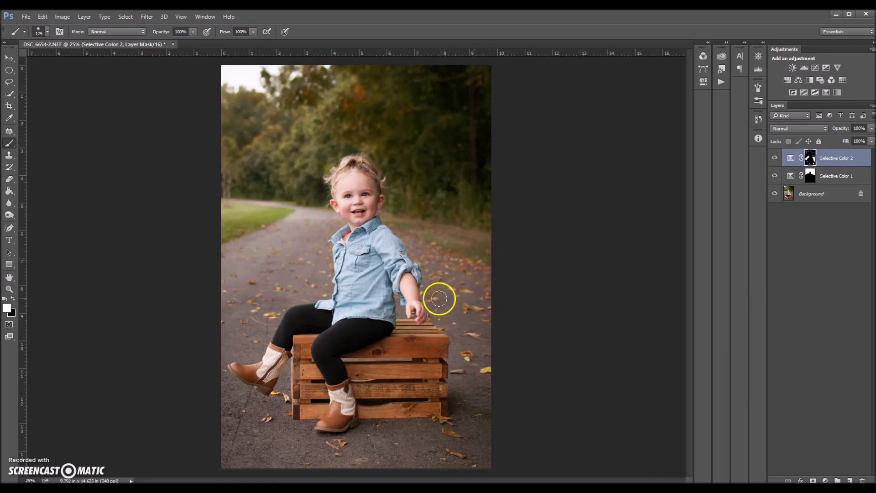
pyautogui.press(']')
pyautogui.press(']')
pyautogui.press(']')
pyautogui.press(']')
pyautogui.press('[')
pyautogui.press('[')
pyautogui.press('[')
pyautogui.press('[')
pyautogui.press('[')
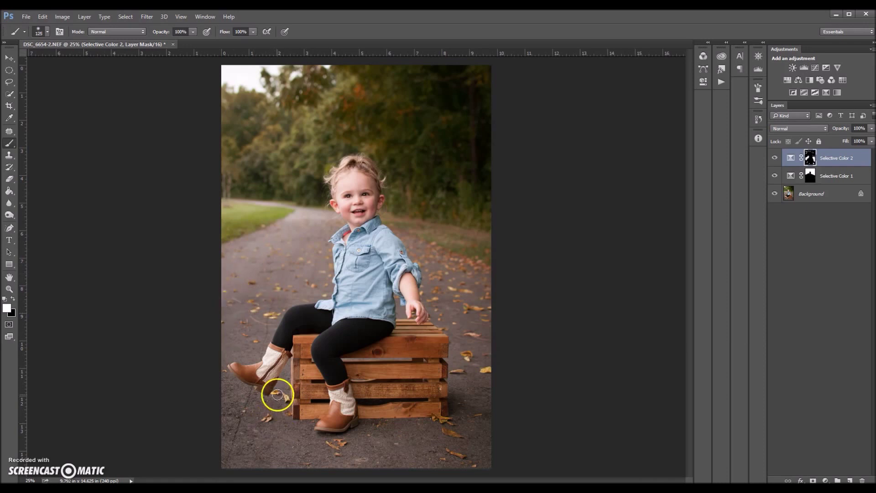
# - Compare the photo with and without Selective Color 2, then reopen its Yellows settings
pyautogui.click(775, 158)
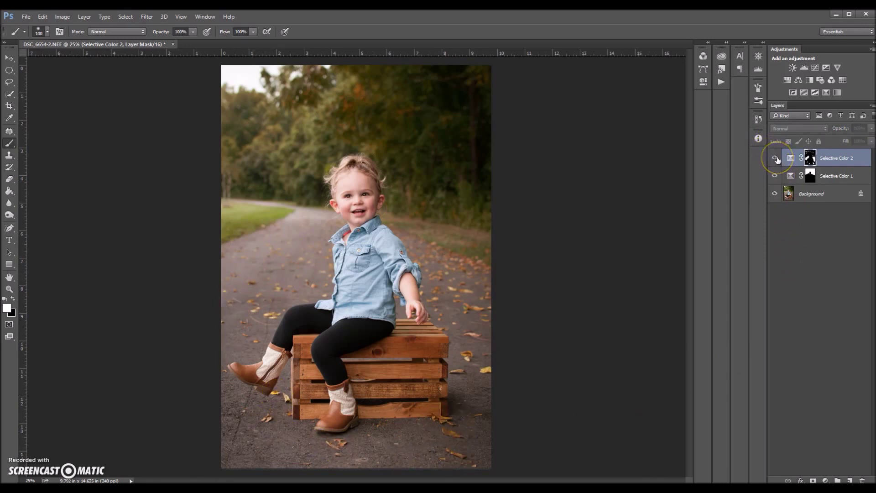
pyautogui.click(776, 159)
pyautogui.click(776, 158)
pyautogui.click(775, 158)
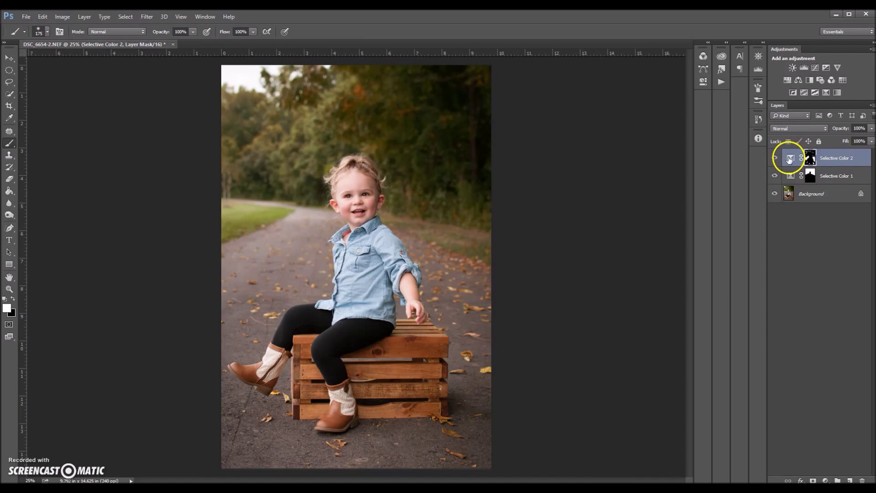
pyautogui.doubleClick(790, 159)
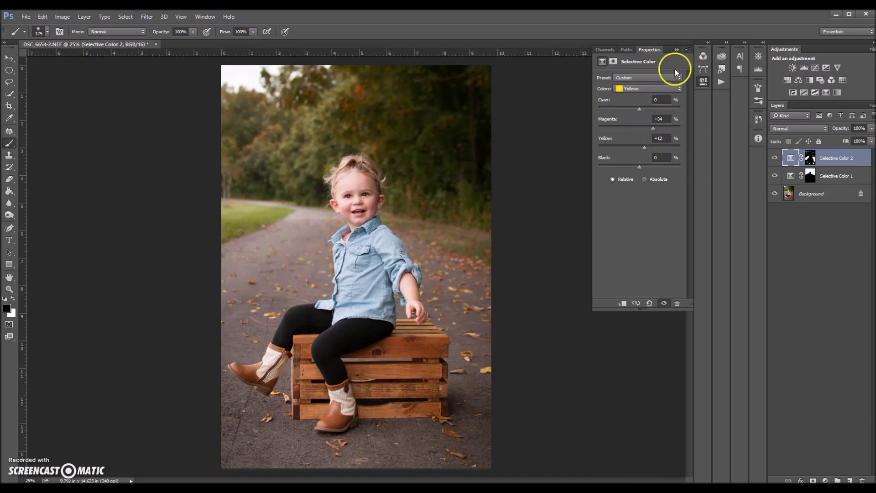
# - Paint the autumn adjustment softly into the treetops with brush opacity at 51%
pyautogui.click(677, 48)
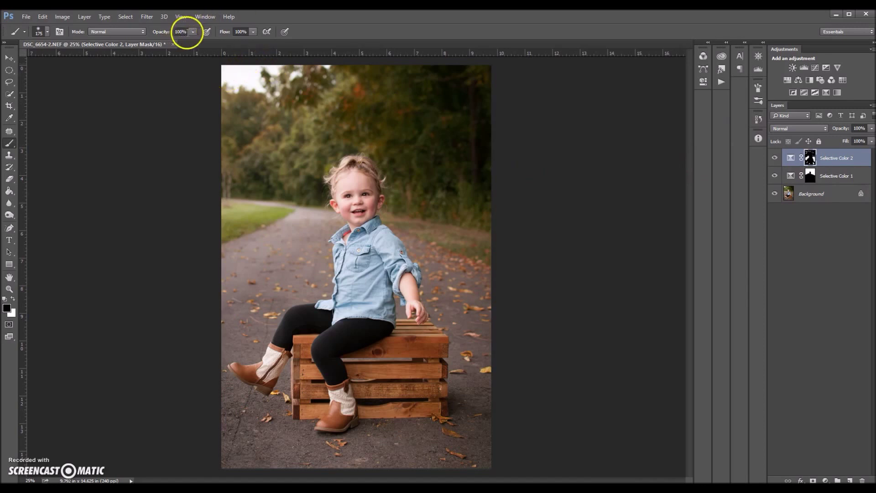
pyautogui.click(193, 32)
pyautogui.moveTo(194, 42); pyautogui.dragTo(170, 42)
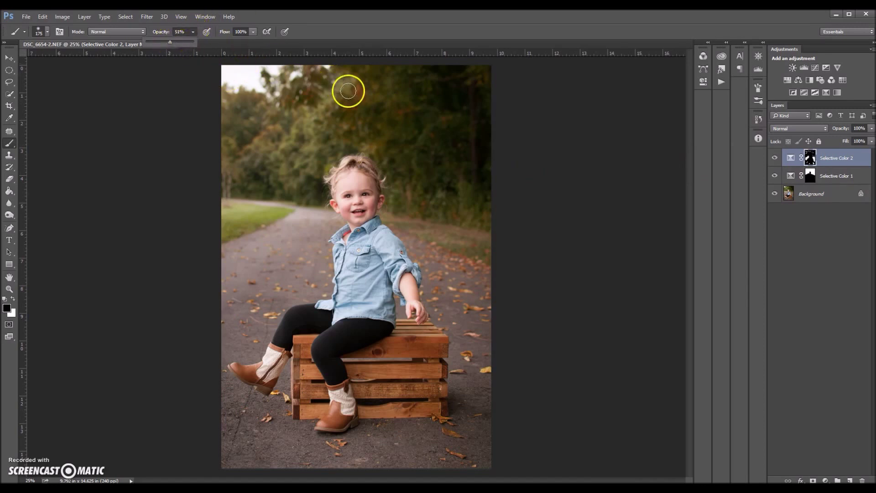
pyautogui.moveTo(349, 91)
pyautogui.mouseDown()
pyautogui.moveTo(356, 91)
pyautogui.moveTo(342, 108)
pyautogui.moveTo(289, 102)
pyautogui.moveTo(309, 87)
pyautogui.moveTo(401, 110)
pyautogui.moveTo(350, 104)
pyautogui.moveTo(504, 342)
pyautogui.moveTo(364, 94)
pyautogui.mouseUp()
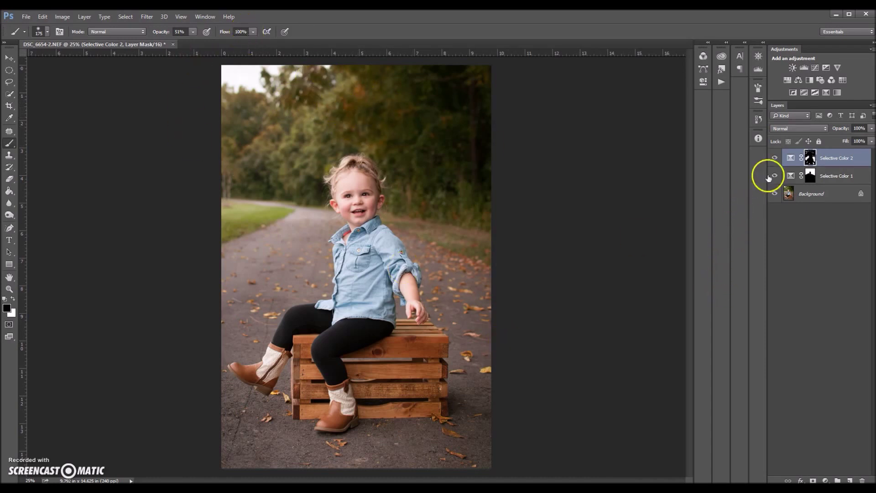
# - Toggle Selective Color 2 off and on to compare against the unadjusted photo
pyautogui.click(772, 158)
pyautogui.click(774, 158)
pyautogui.click(774, 158)
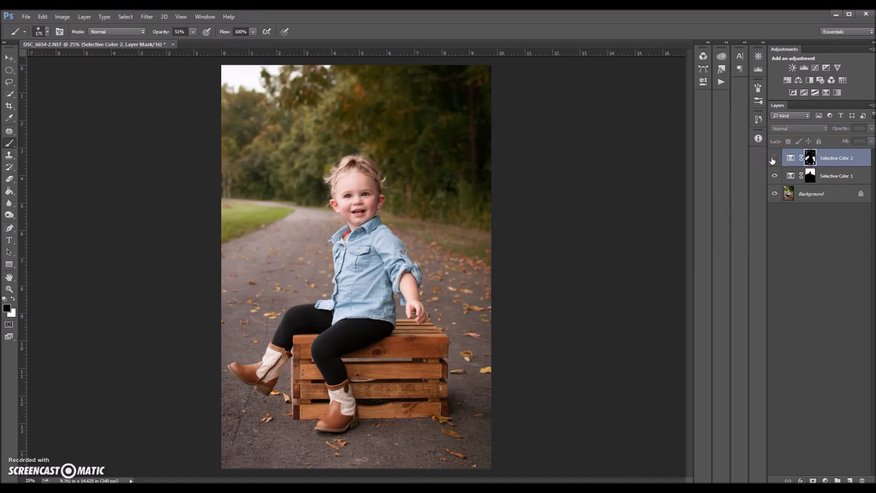
pyautogui.click(773, 158)
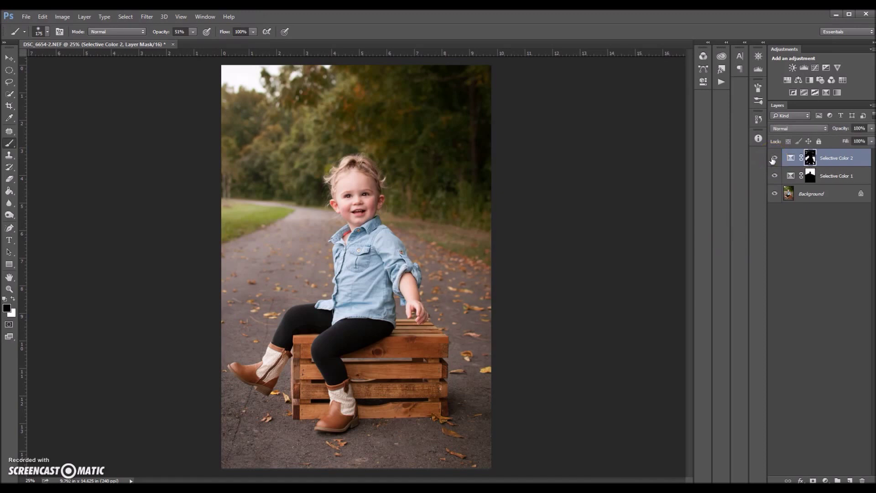
pyautogui.click(774, 158)
pyautogui.click(773, 159)
# - Save the edit, set Contrast +10 on DSC_6654-2-Edit-3.tif in Lightroom, then select the original NEF
pyautogui.click(27, 17)
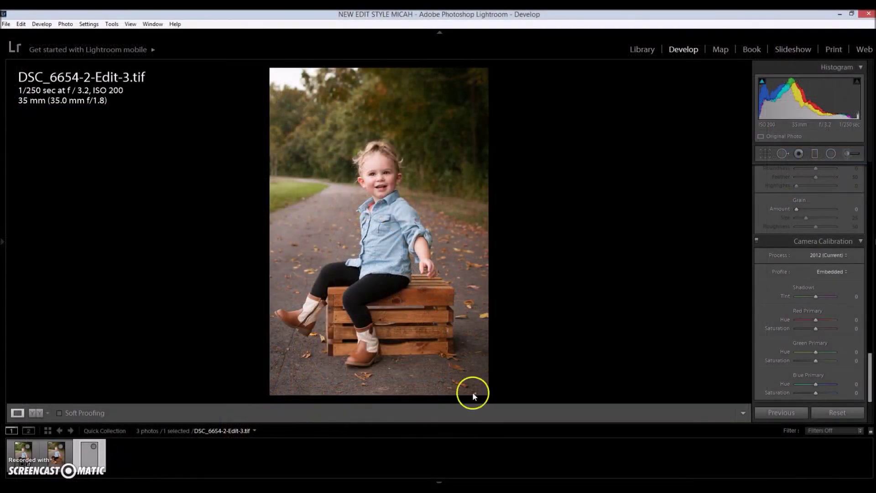
pyautogui.moveTo(869, 371); pyautogui.dragTo(873, 176)
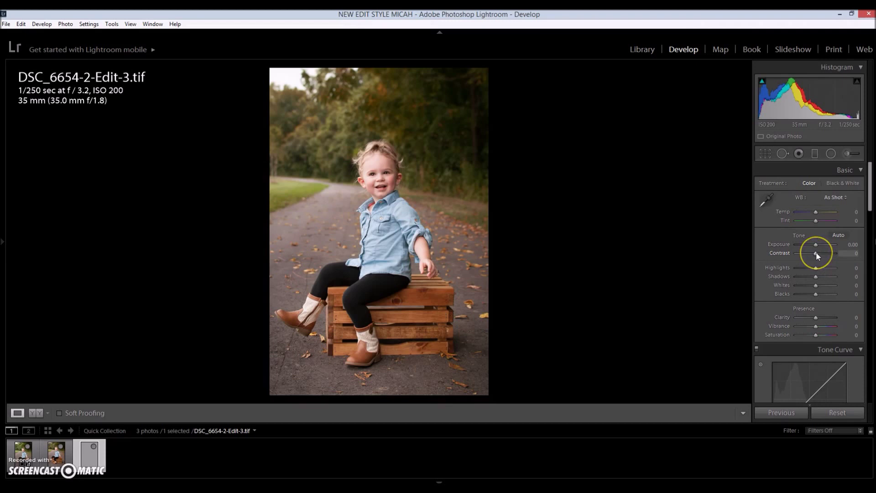
pyautogui.click(858, 254)
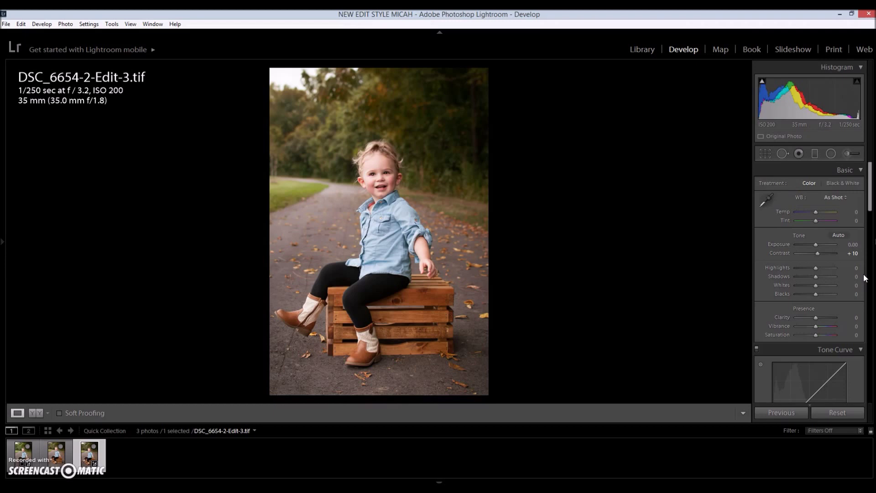
pyautogui.click(762, 80)
pyautogui.click(22, 454)
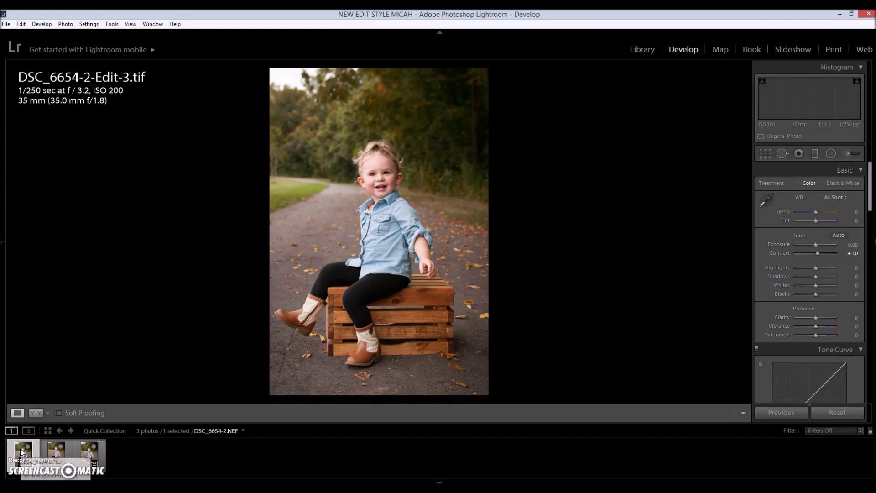
pyautogui.click(80, 452)
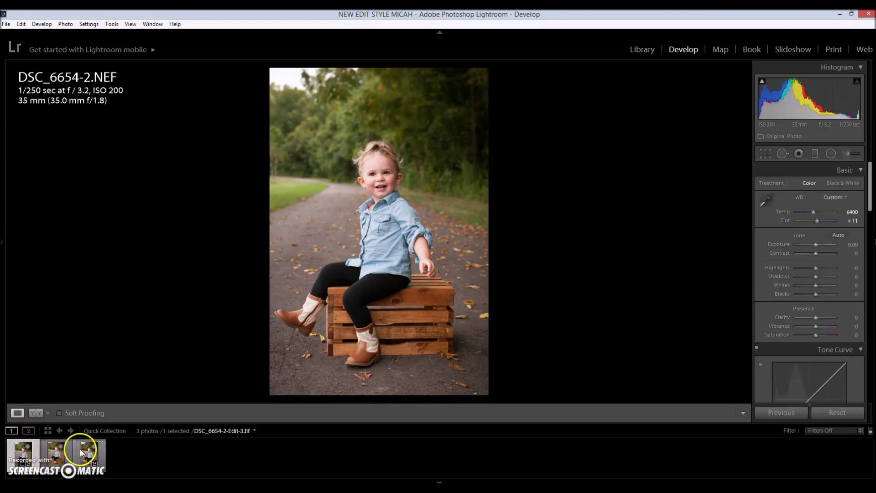
pyautogui.press('\\')
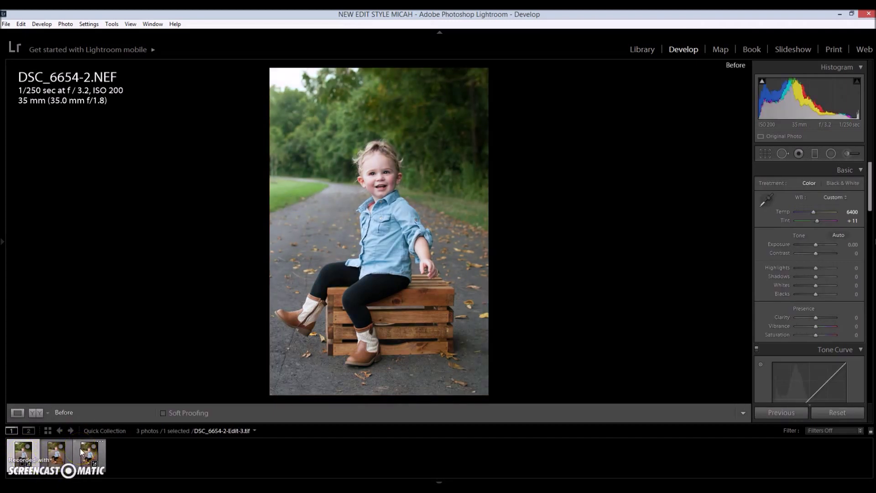
pyautogui.press('\\')
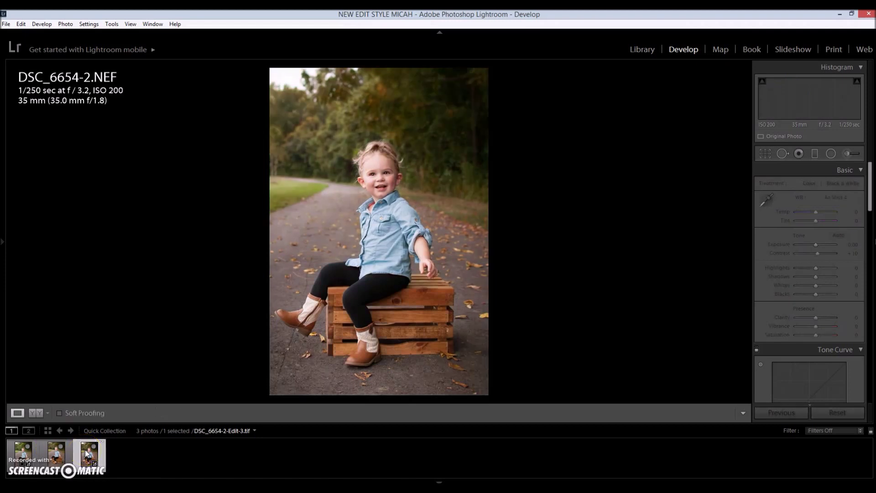
pyautogui.click(31, 450)
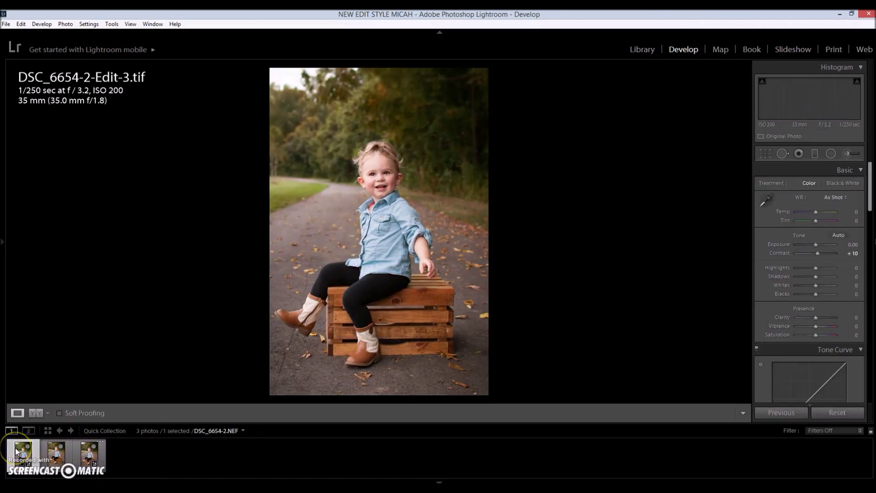
pyautogui.press('\\')
pyautogui.click(63, 460)
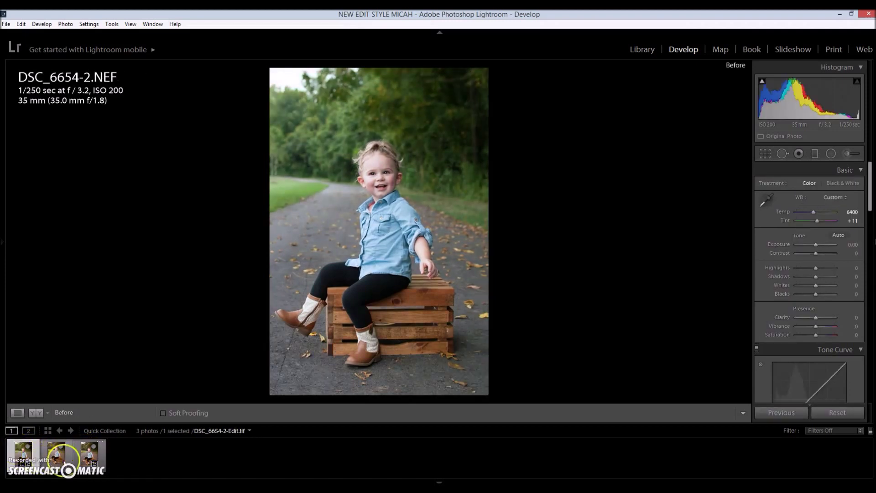
pyautogui.click(88, 453)
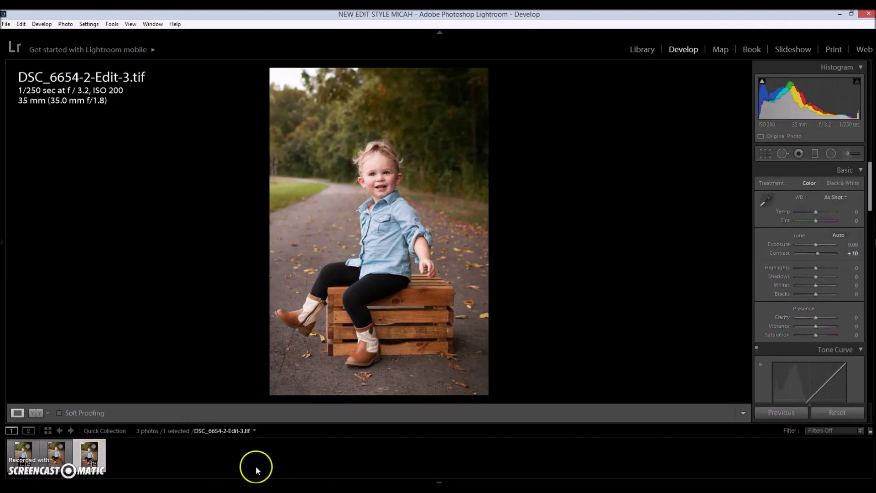